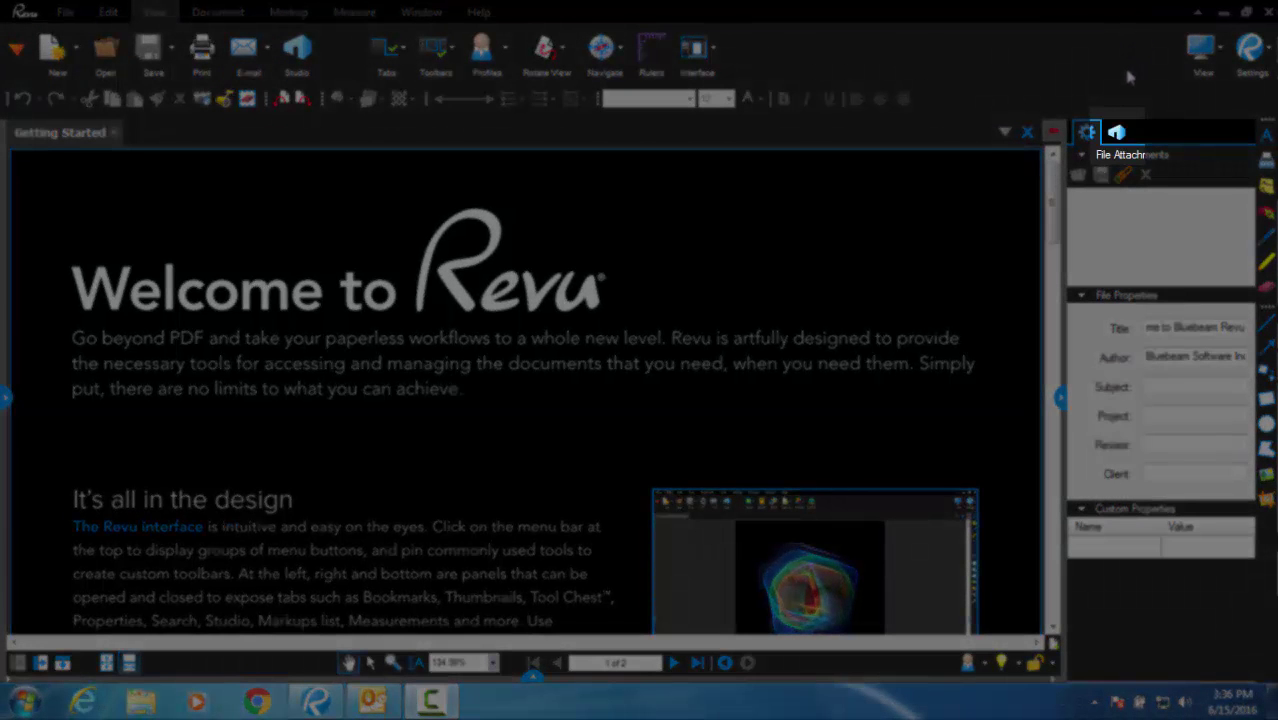
# - Create a new Bluebeam Studio account with the user's e-mail address, password and full name
pyautogui.click(1117, 133)
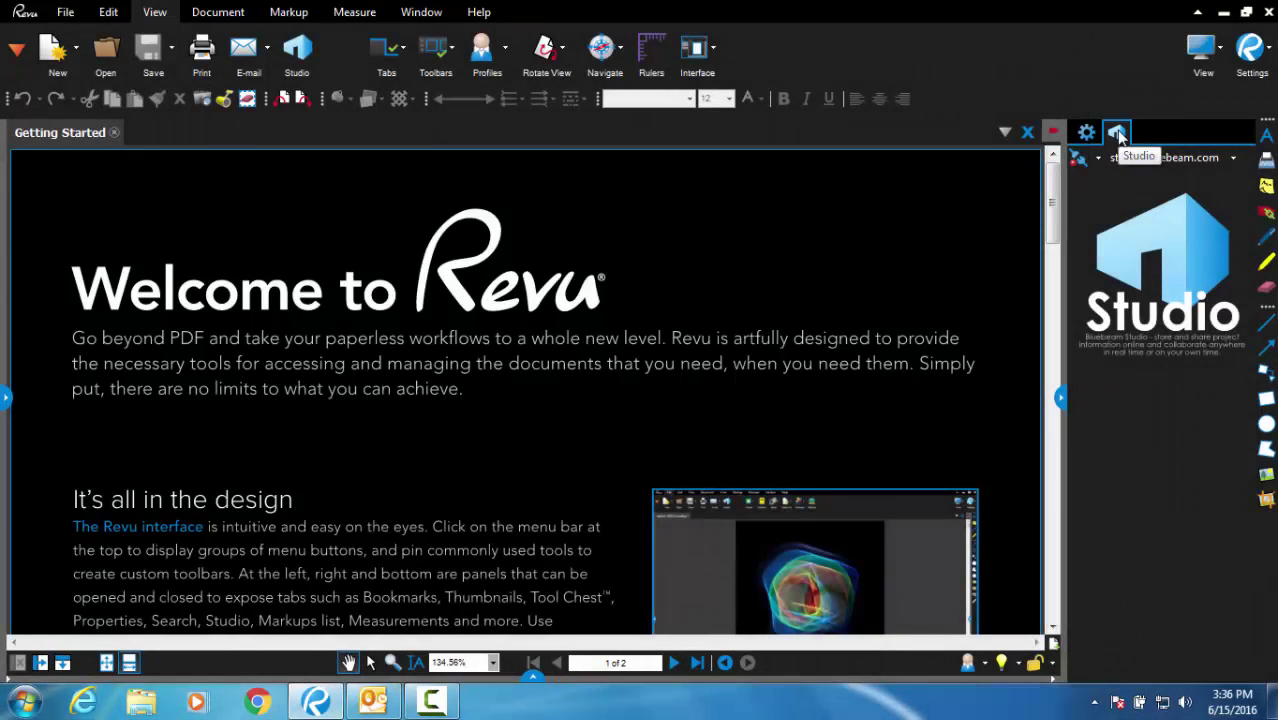
pyautogui.click(1076, 160)
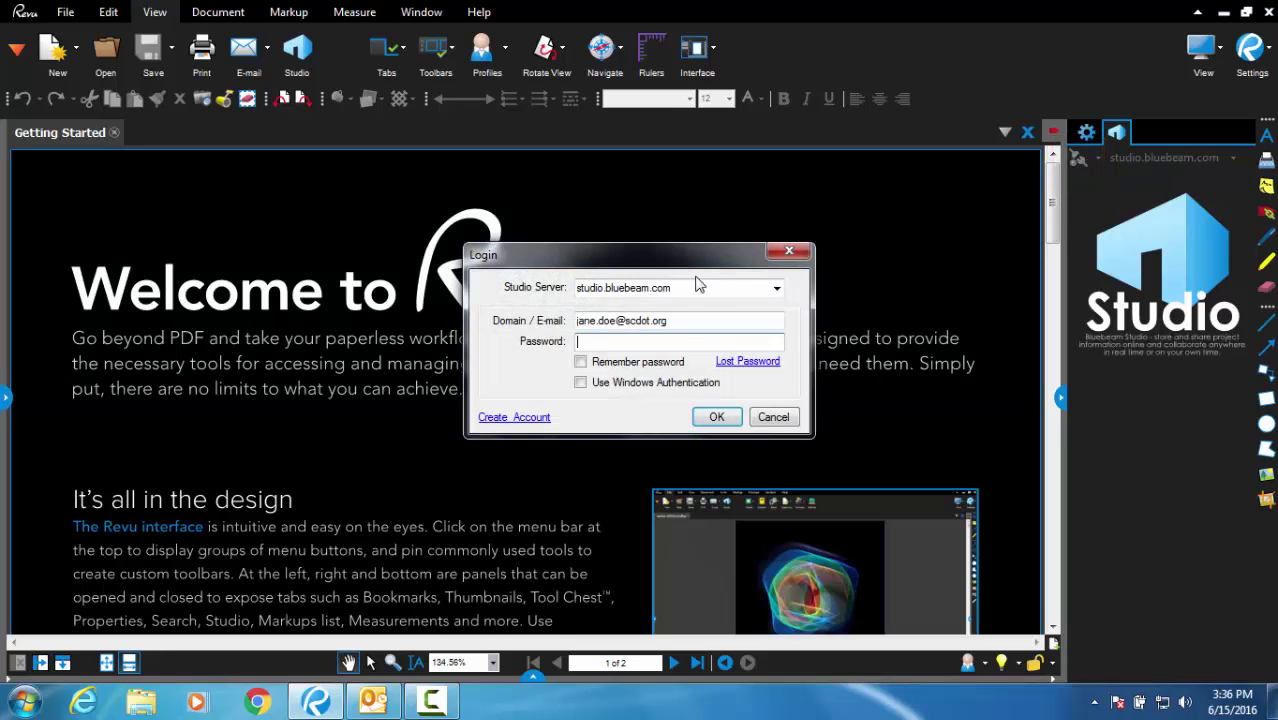
pyautogui.click(521, 418)
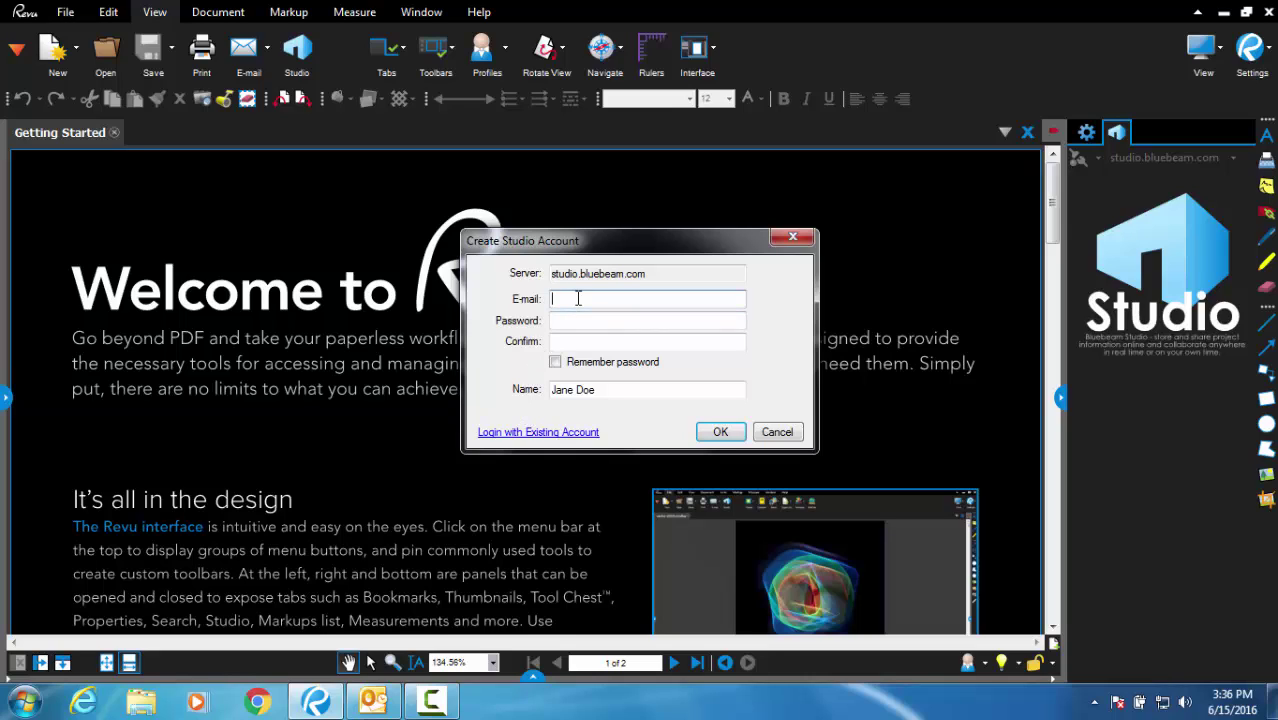
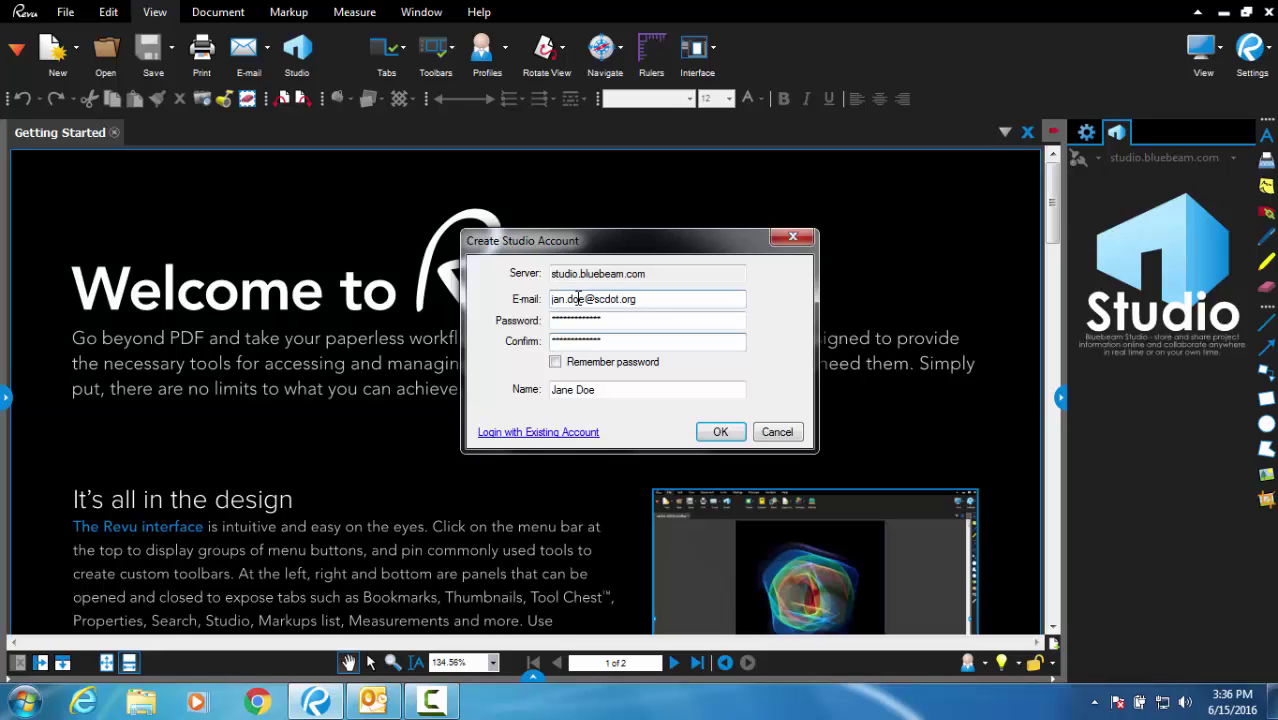
pyautogui.press('Tab')
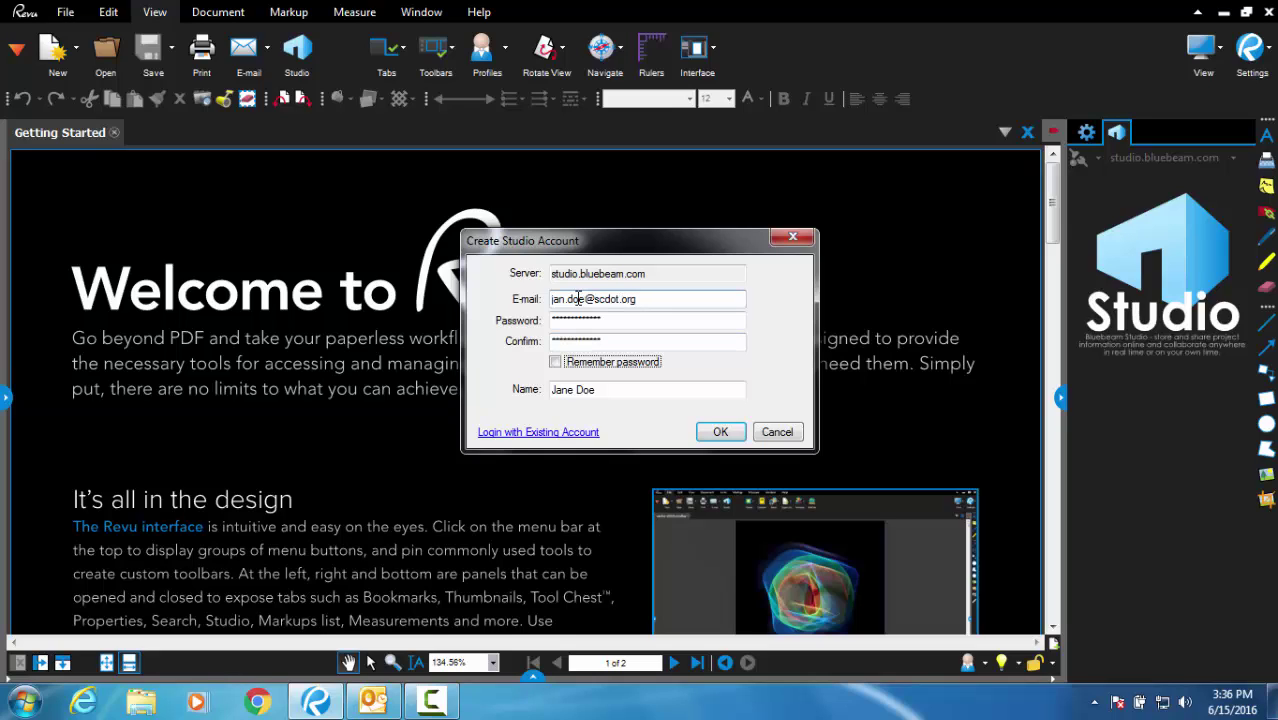
pyautogui.press('Tab')
pyautogui.write('Jan Doe')
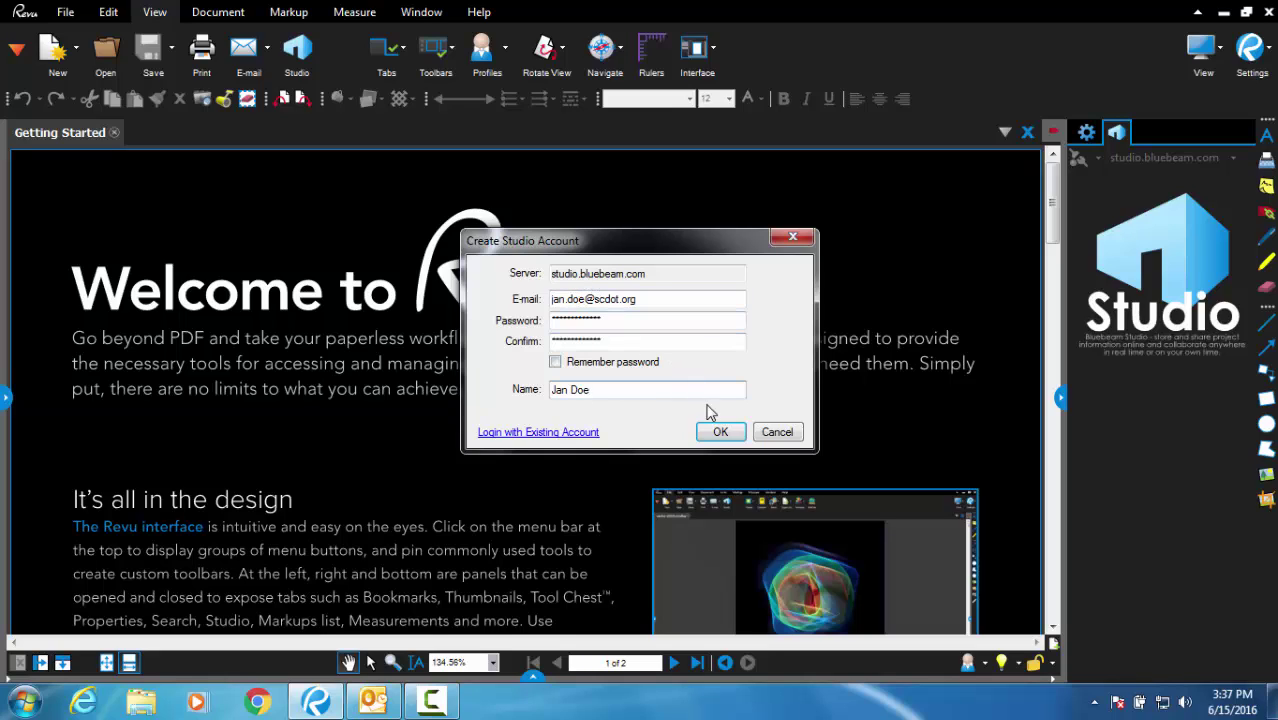
pyautogui.click(716, 435)
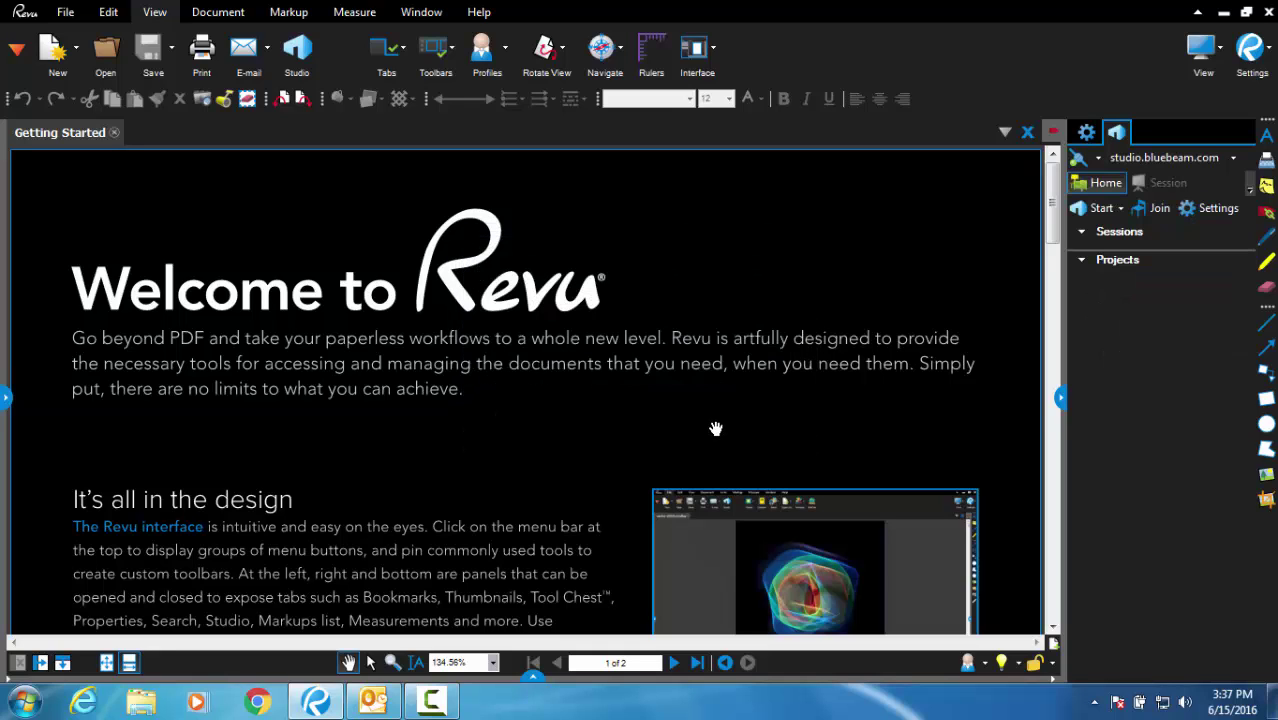
# - Validate the account through the Welcome to Bluebeam Studio e-mail in Outlook
pyautogui.click(385, 700)
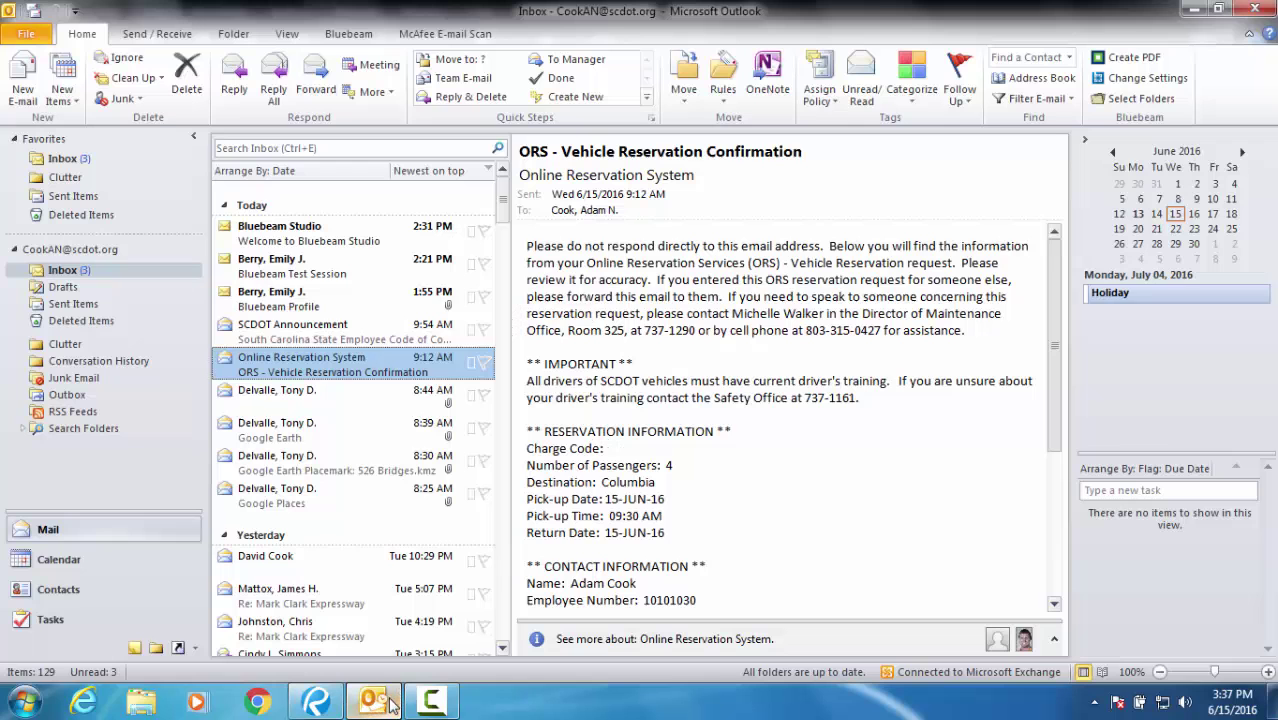
pyautogui.click(350, 243)
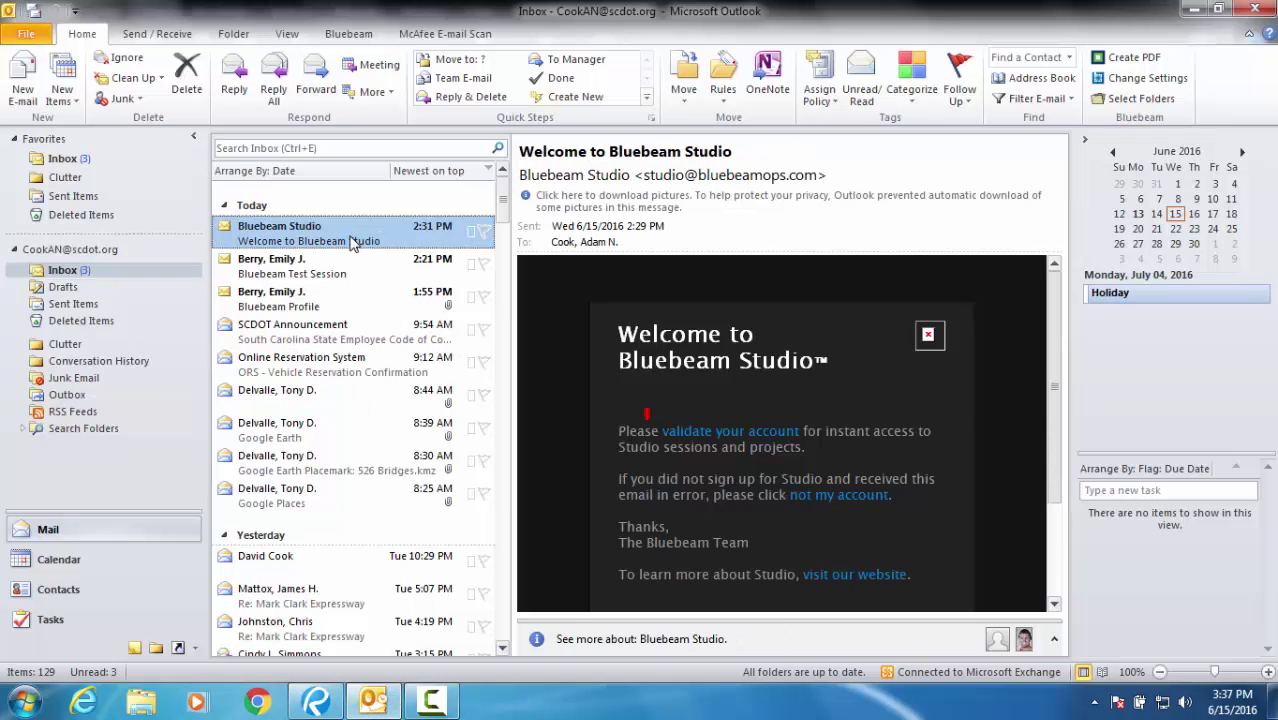
pyautogui.click(676, 438)
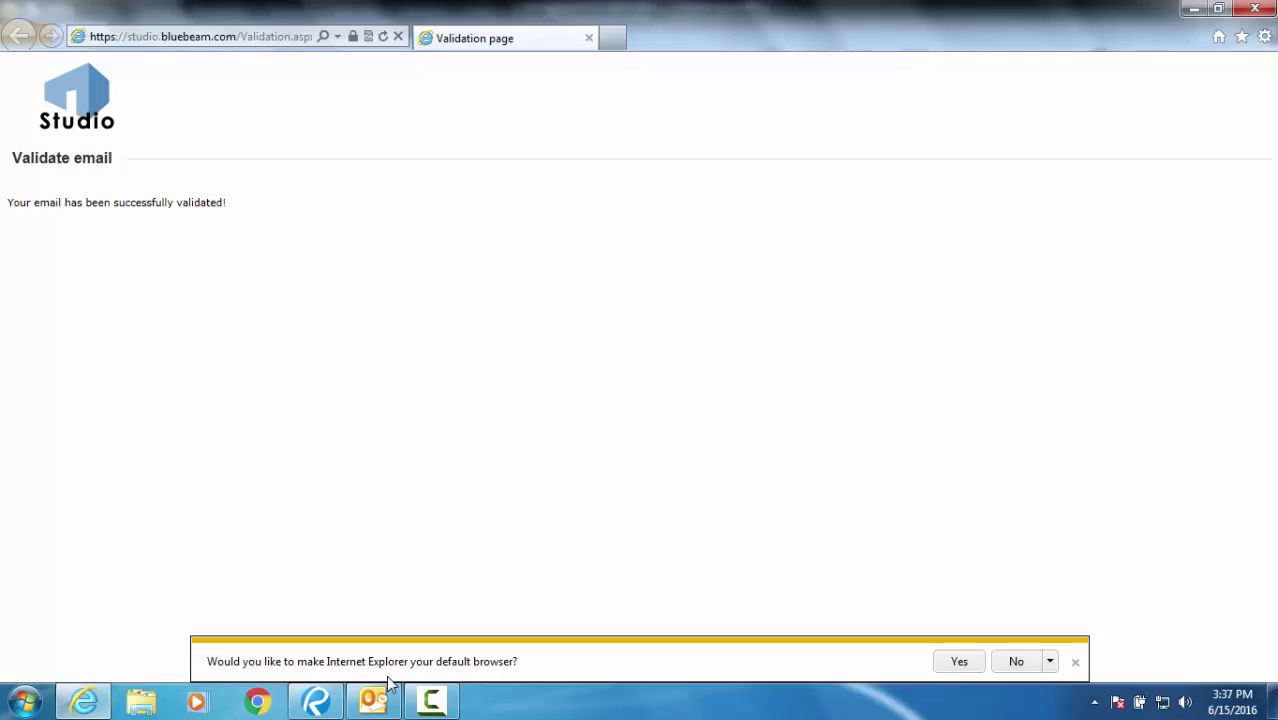
pyautogui.click(372, 702)
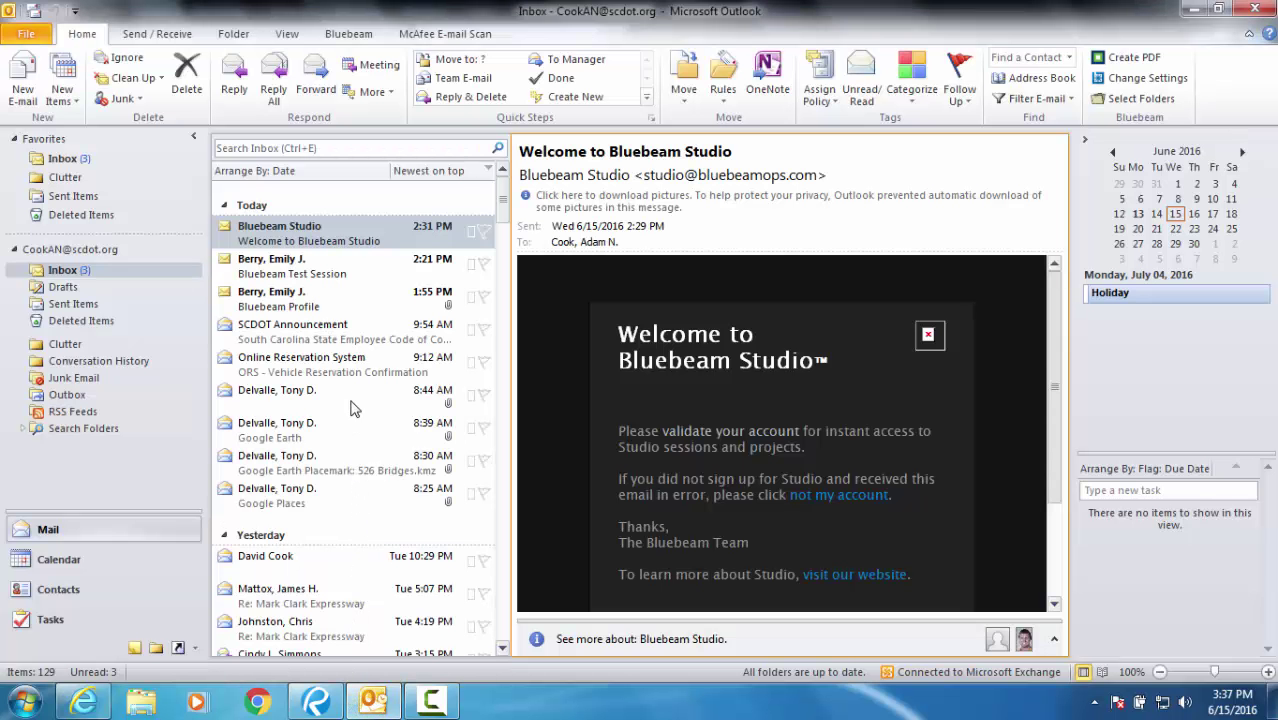
# - Open the DB PM&DM.bpx attachment from the Bluebeam Profile e-mail
pyautogui.click(333, 305)
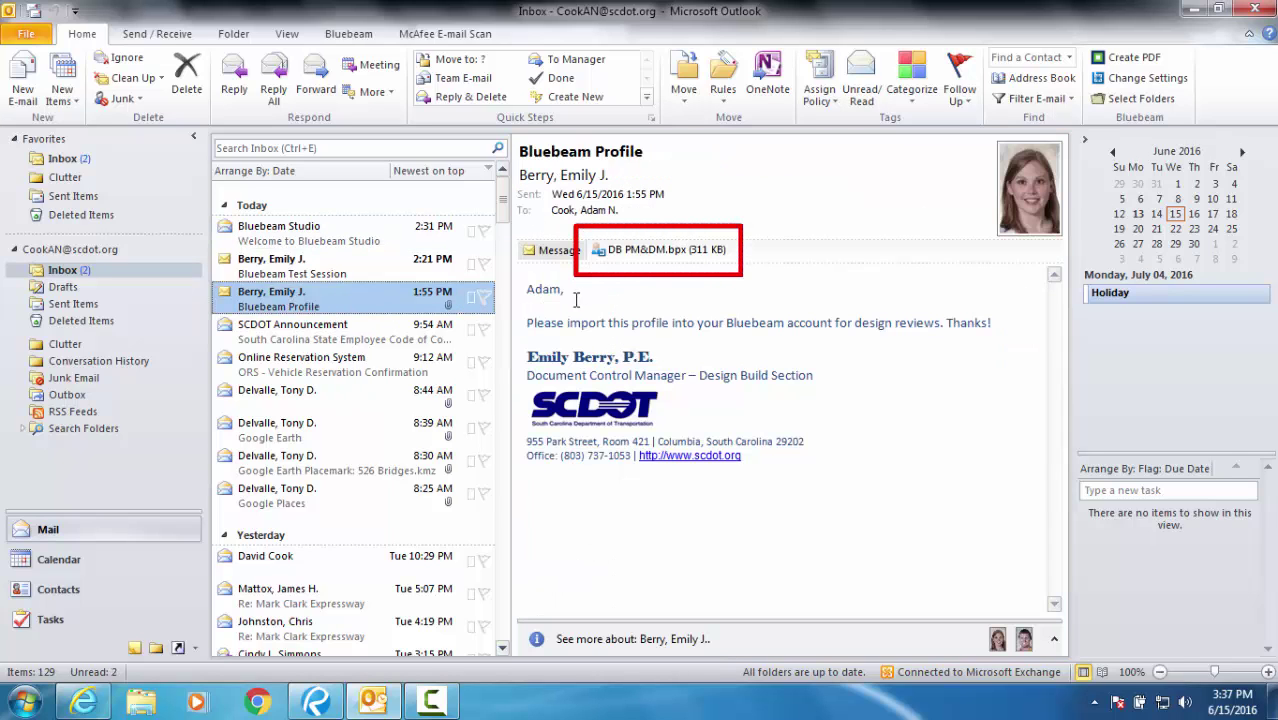
pyautogui.doubleClick(639, 253)
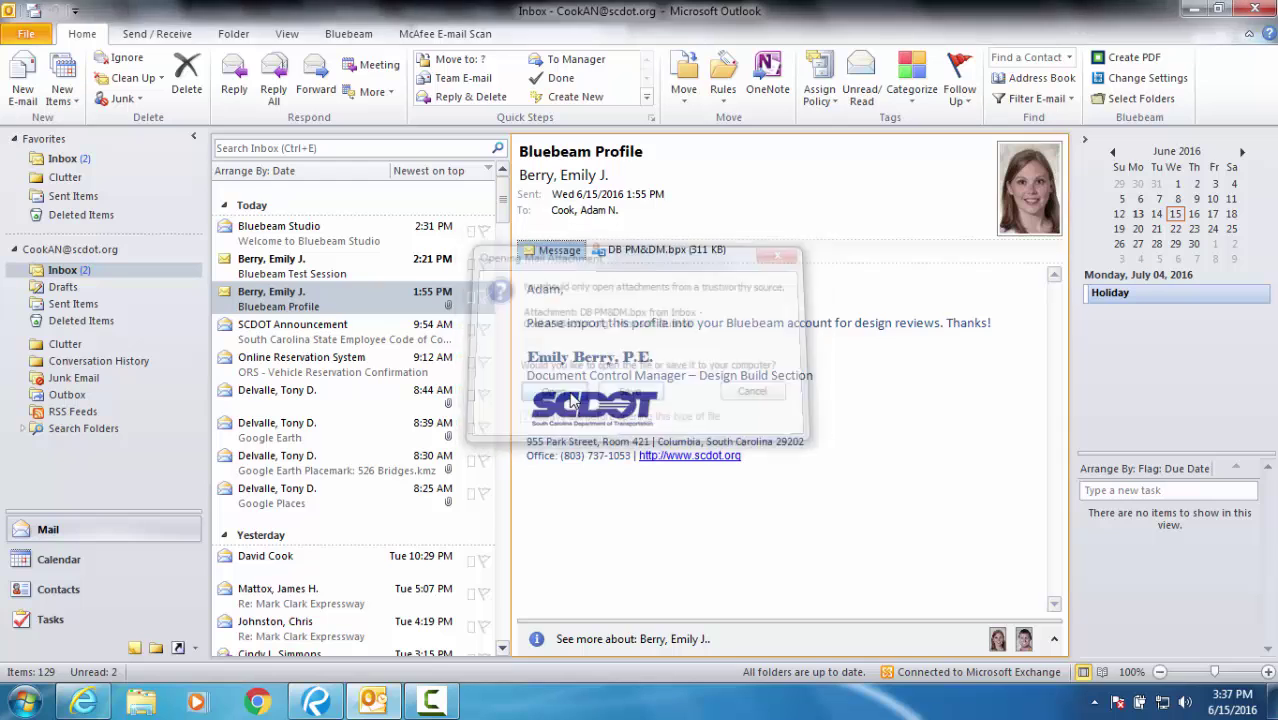
pyautogui.click(551, 393)
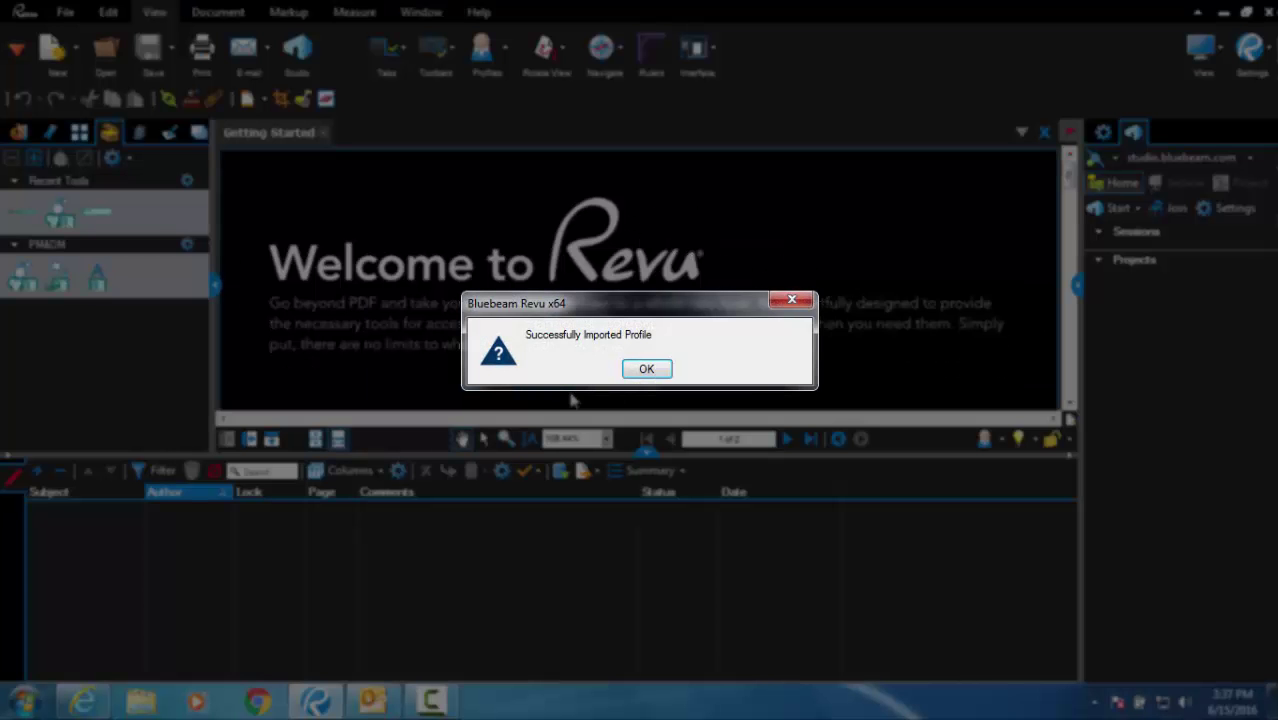
# - Acknowledge the successful PM&DM profile import and go back to Outlook
pyautogui.click(647, 370)
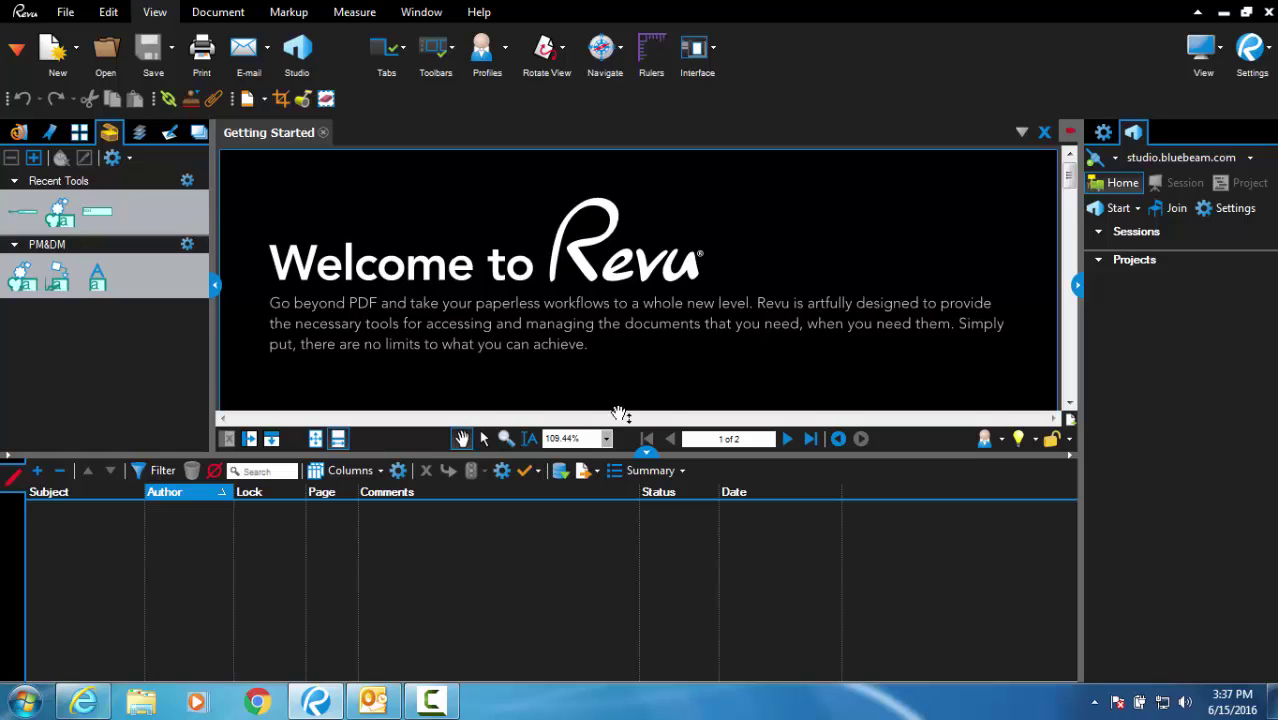
pyautogui.click(378, 699)
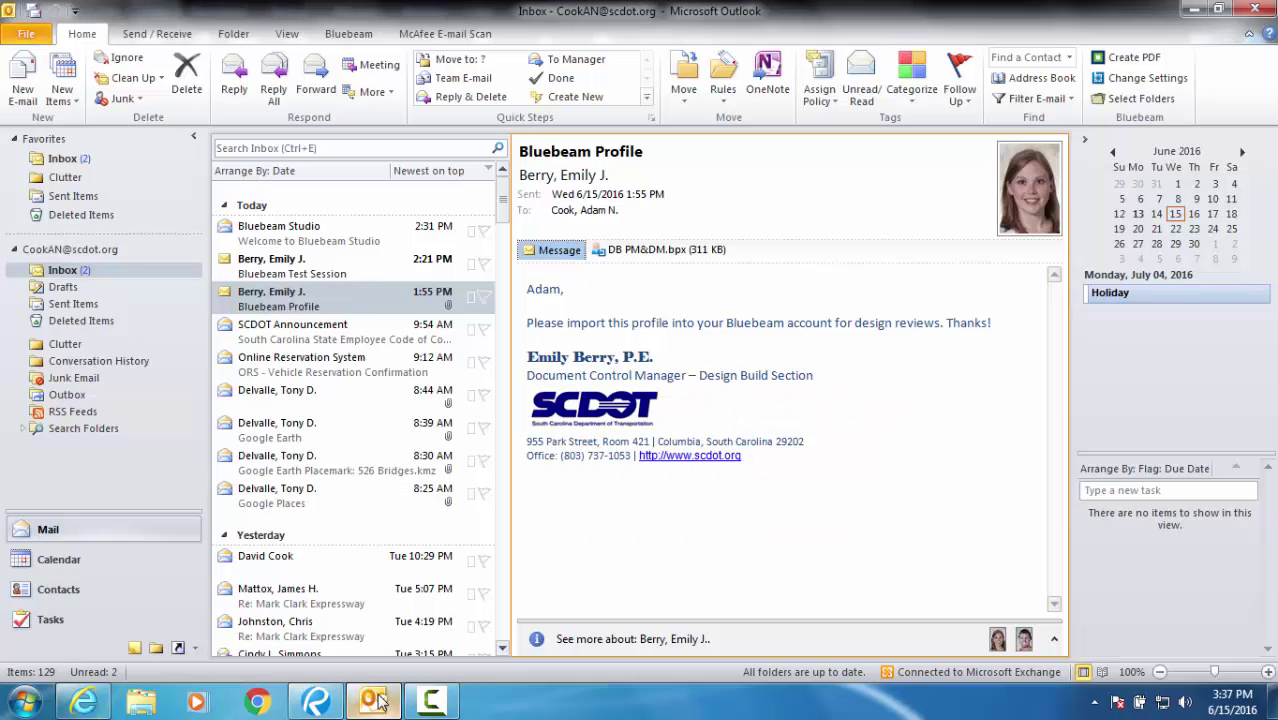
# - Follow the Submittal No. 1 link in the Bluebeam Test Session e-mail and allow it into Revu
pyautogui.click(342, 276)
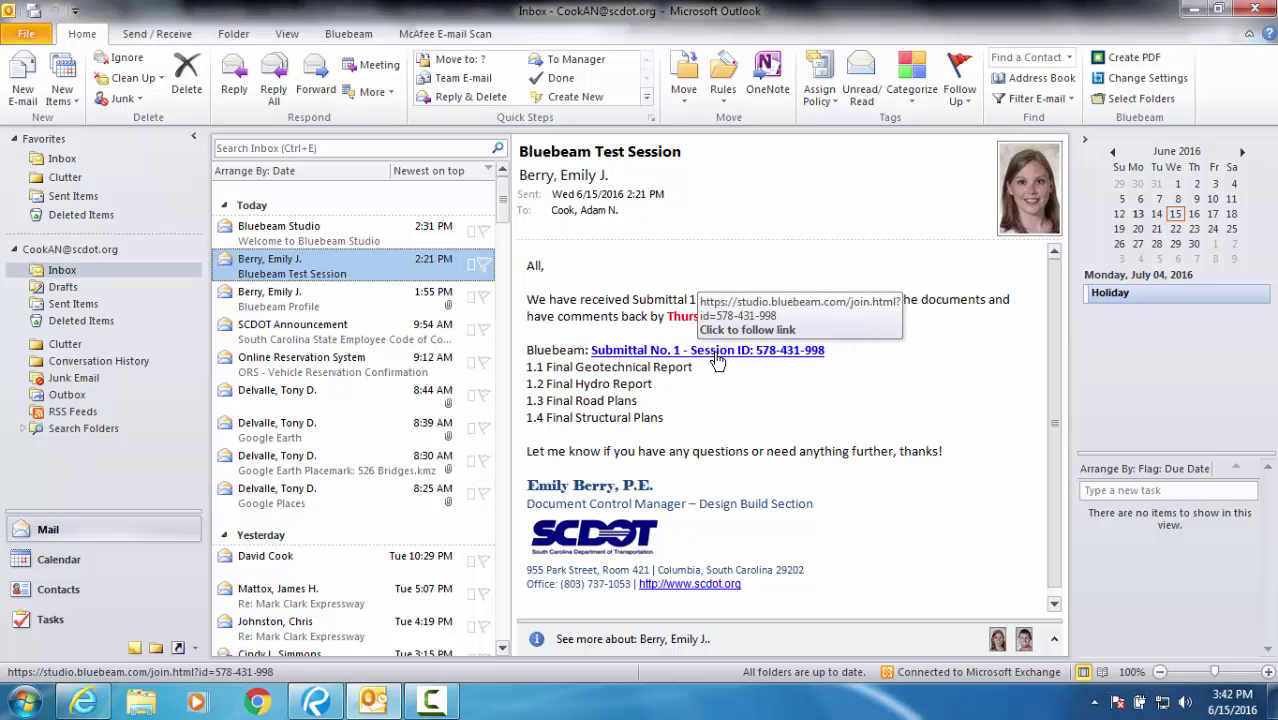
pyautogui.click(718, 360)
pyautogui.click(699, 387)
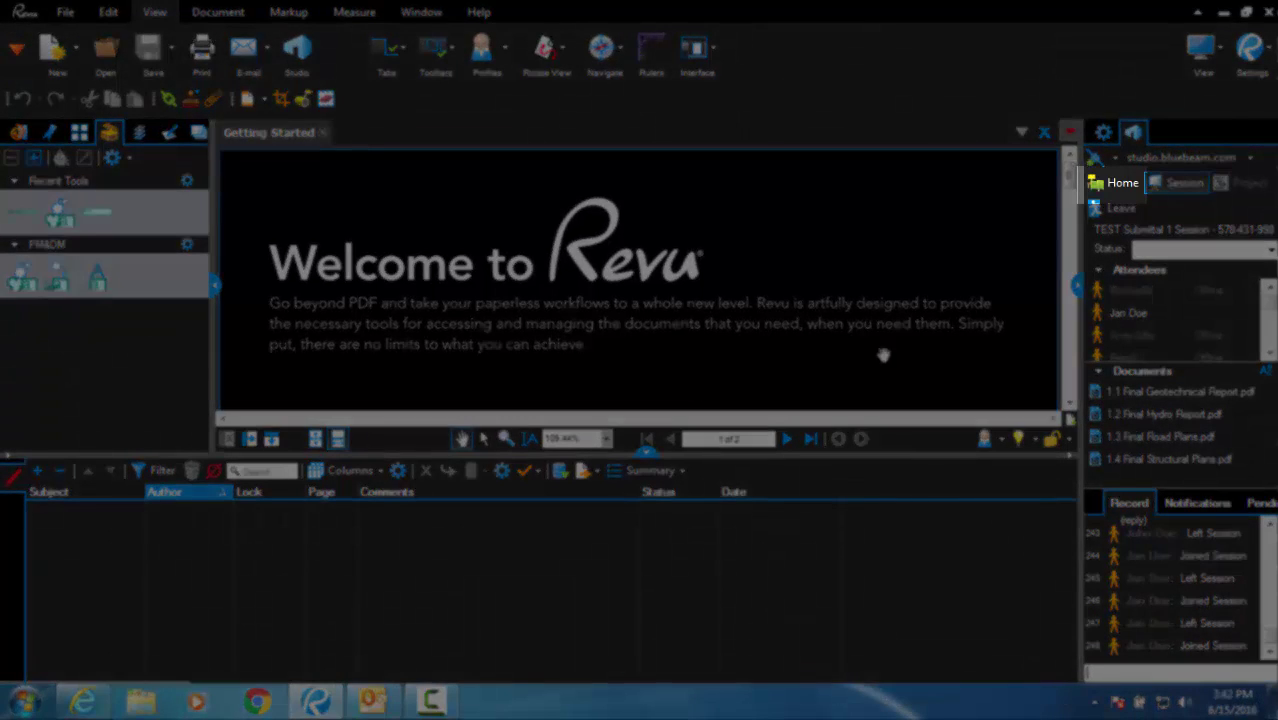
# - Join TEST Submittal 1 Session from the Studio Home view's Attended Sessions list
pyautogui.click(1100, 186)
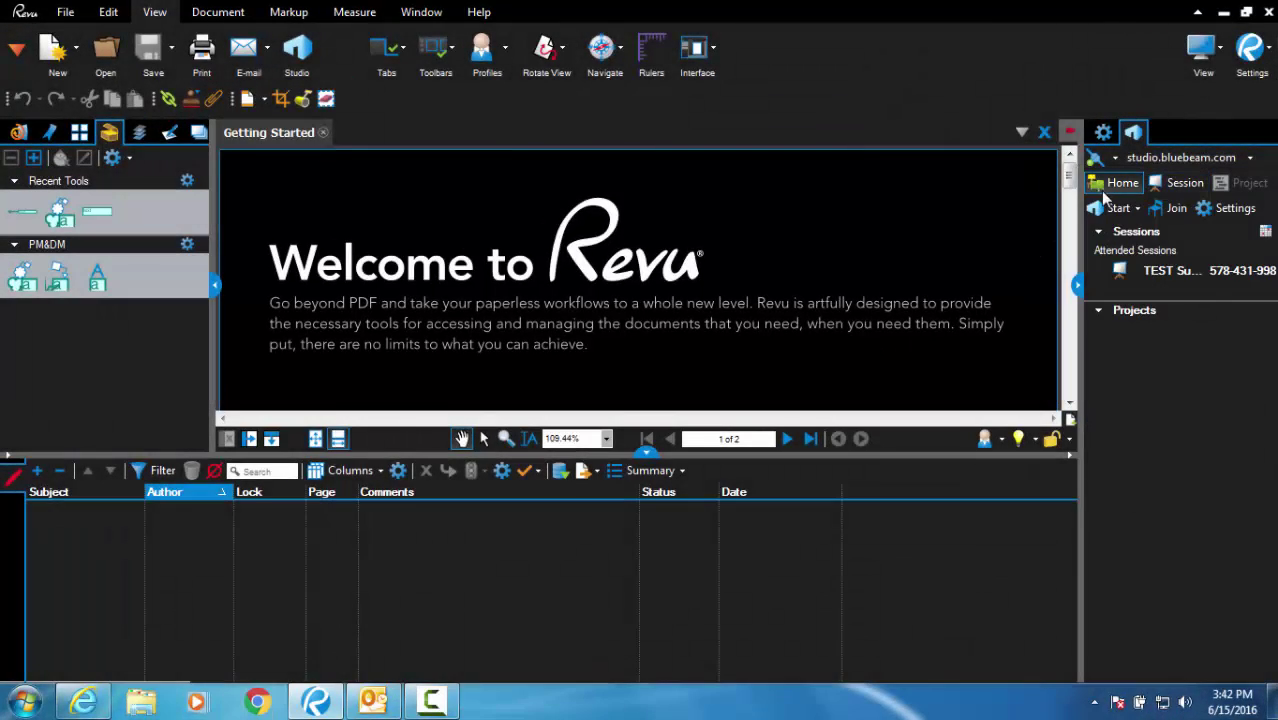
pyautogui.click(1160, 272)
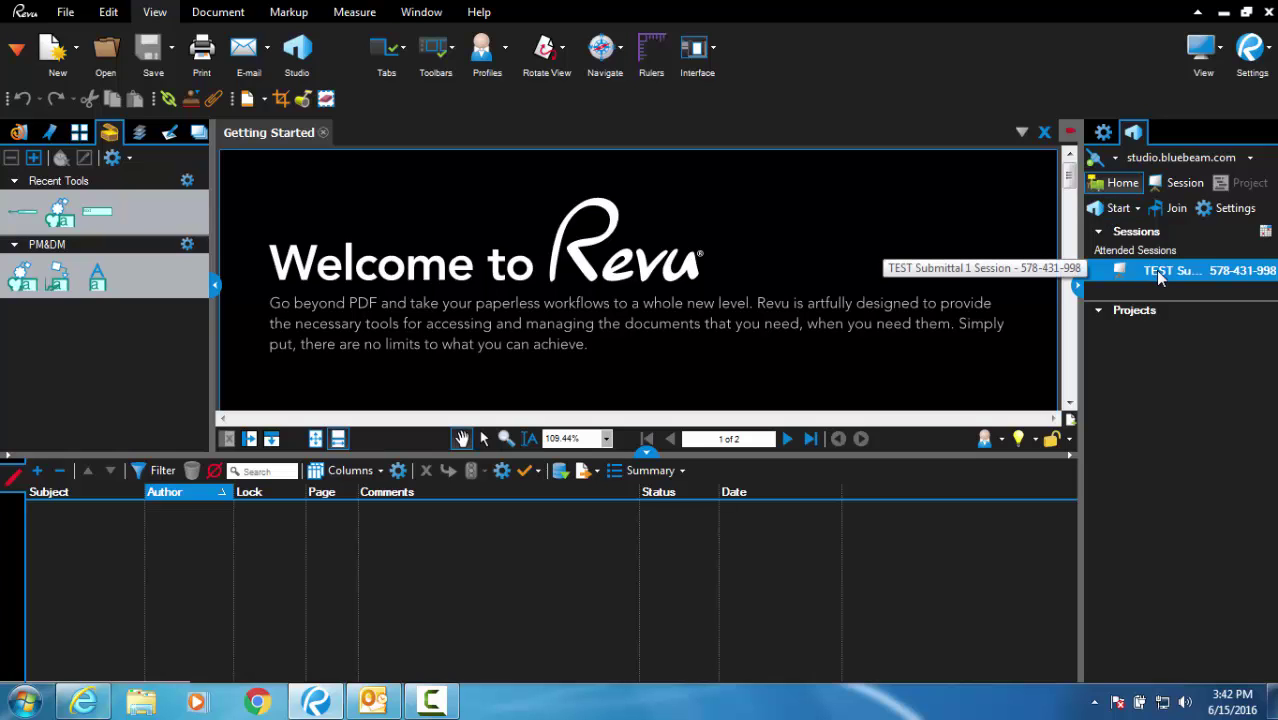
pyautogui.doubleClick(1160, 272)
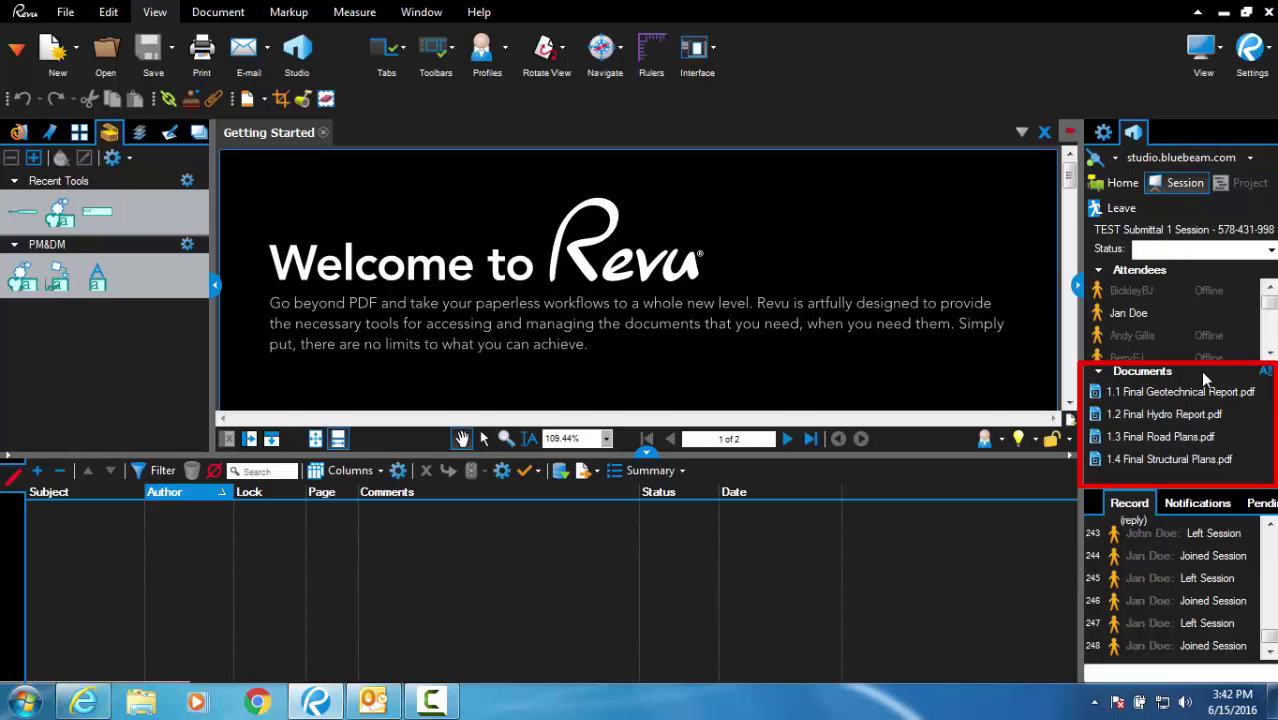
# - Open 1.1 Final Geotechnical Report and 1.4 Final Structural Plans from the session
pyautogui.doubleClick(1190, 392)
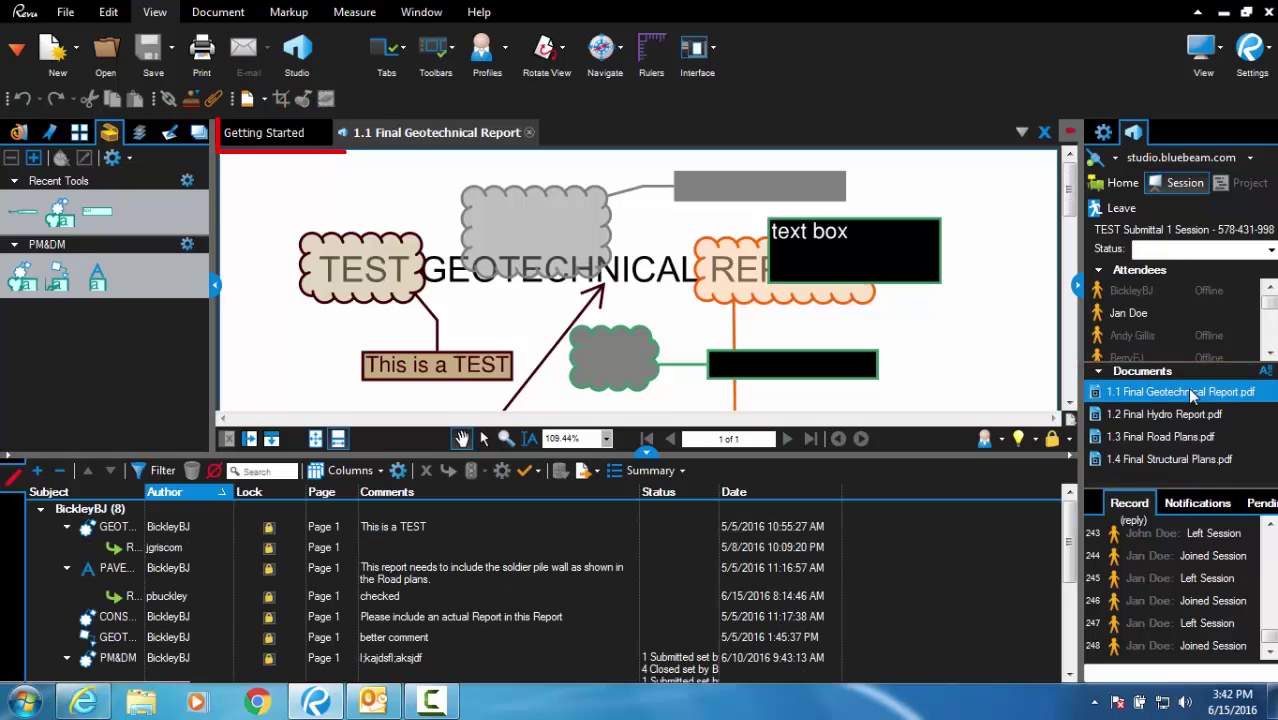
pyautogui.doubleClick(1175, 460)
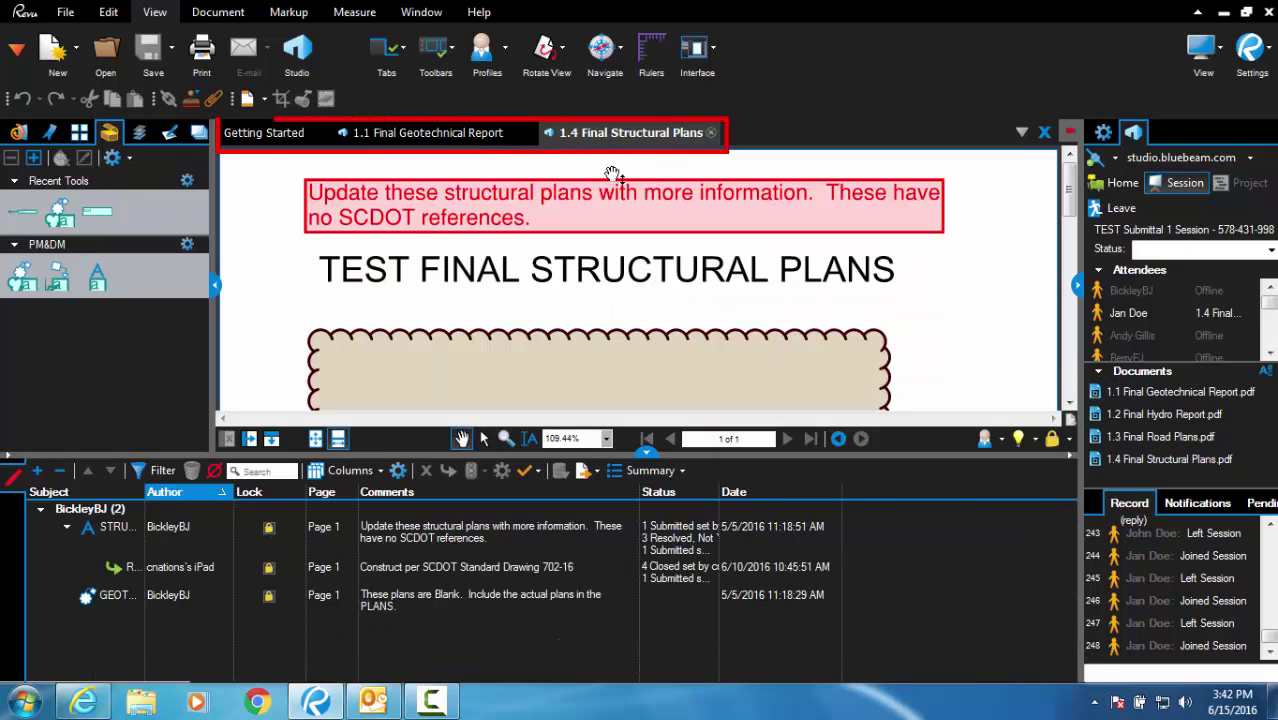
pyautogui.click(489, 139)
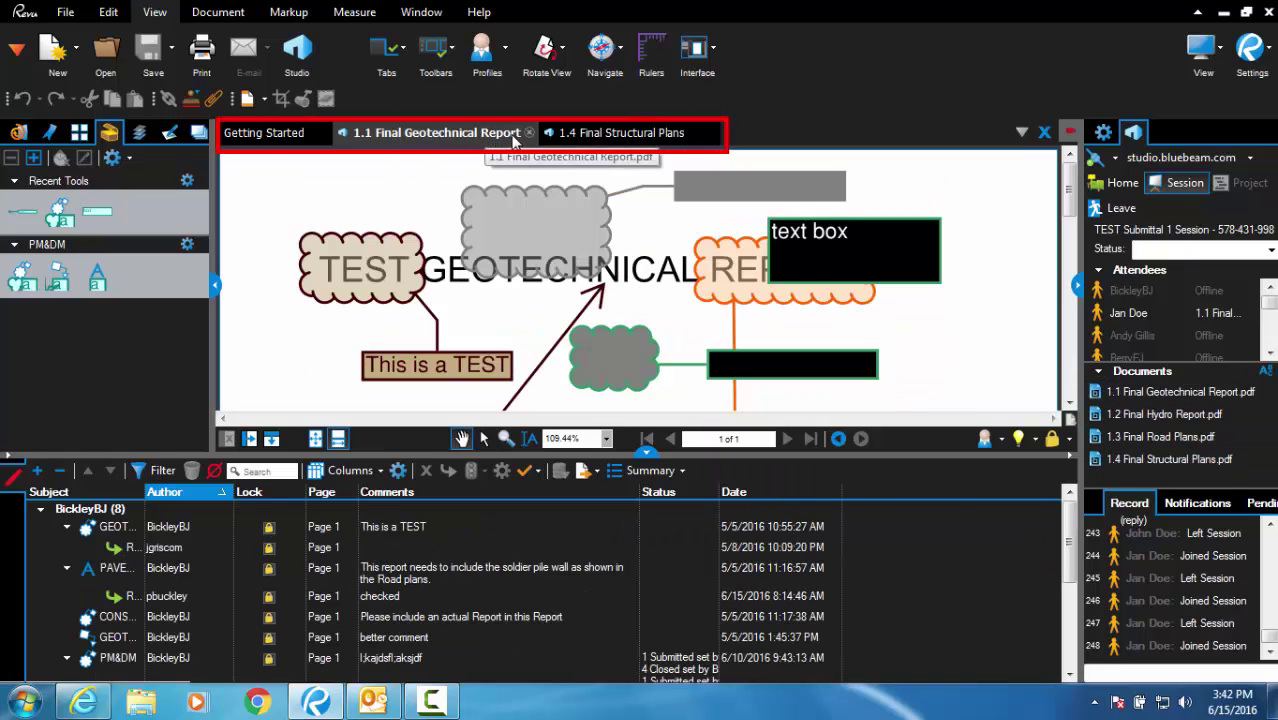
pyautogui.click(613, 141)
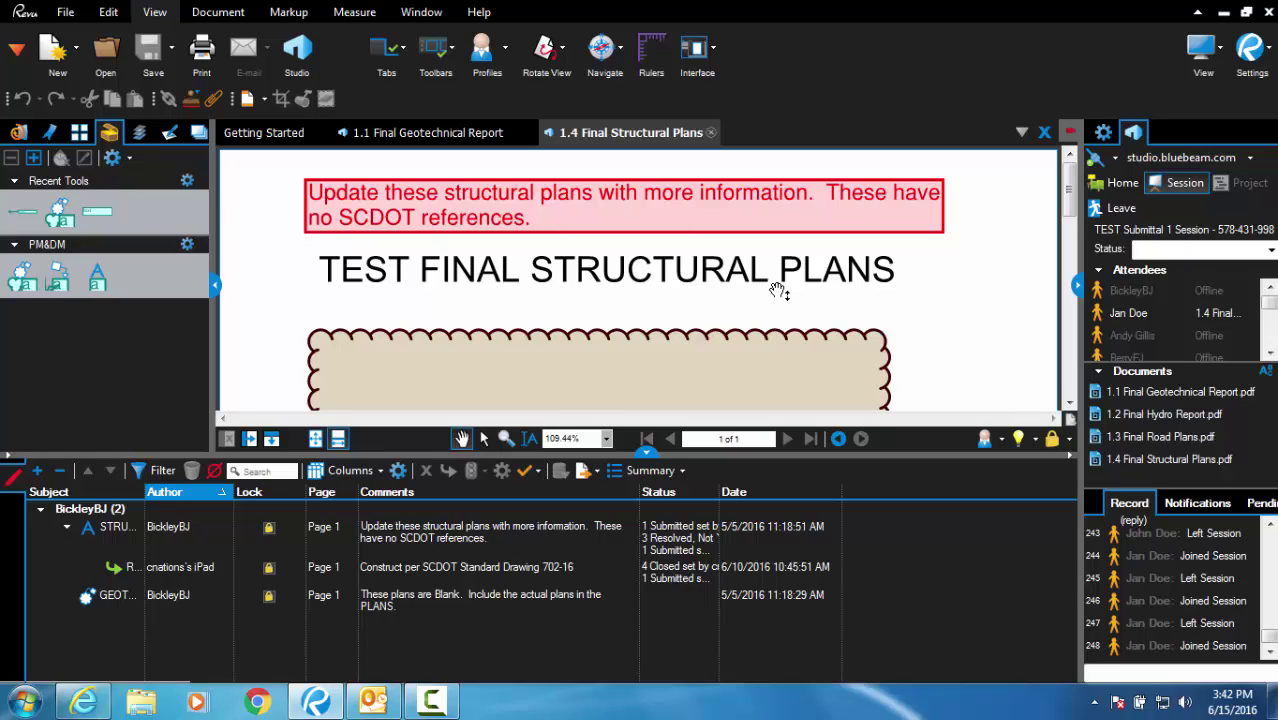
pyautogui.scroll(-4, 779, 290)
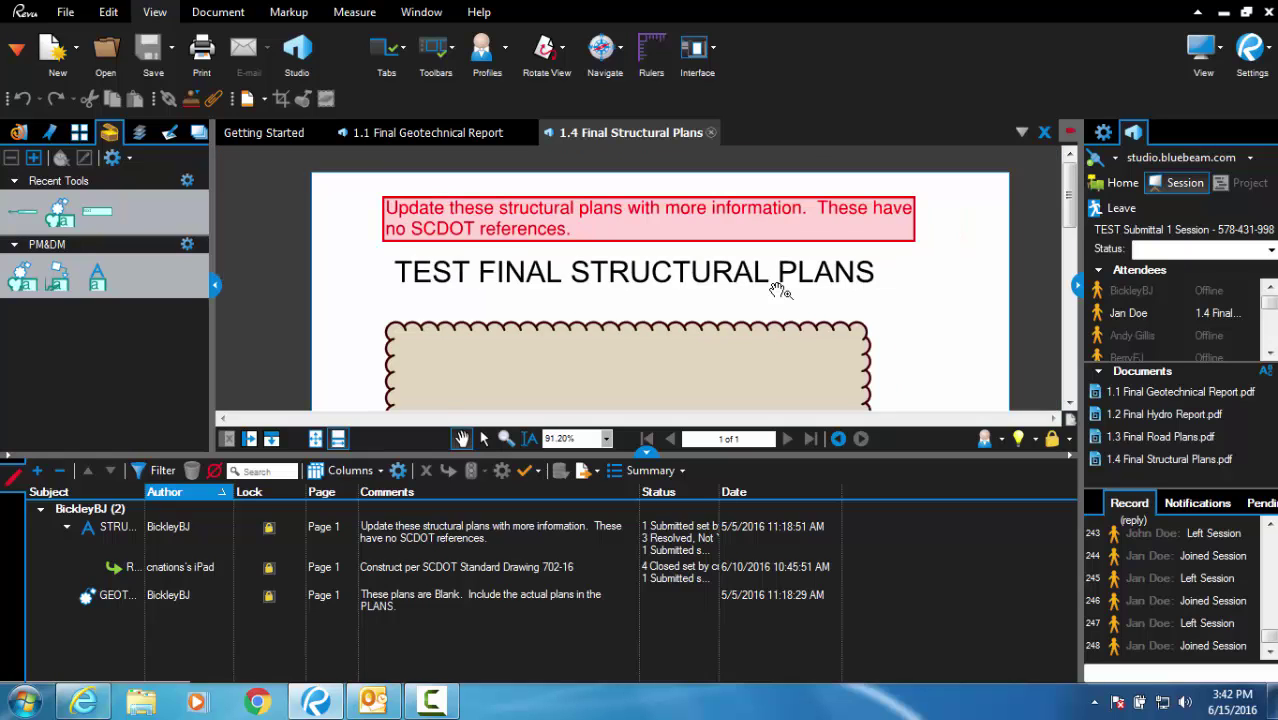
pyautogui.scroll(4, 779, 290)
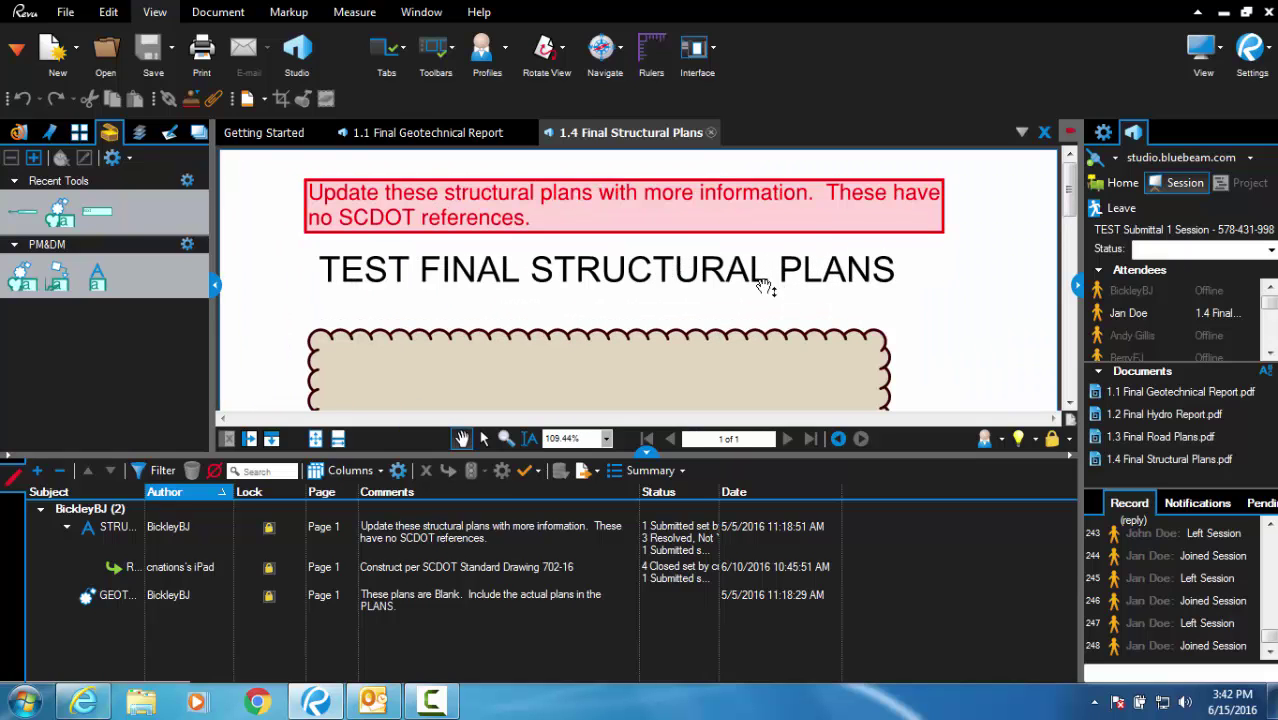
# - Scroll through the 1.1 Final Geotechnical Report to review its markups
pyautogui.click(430, 136)
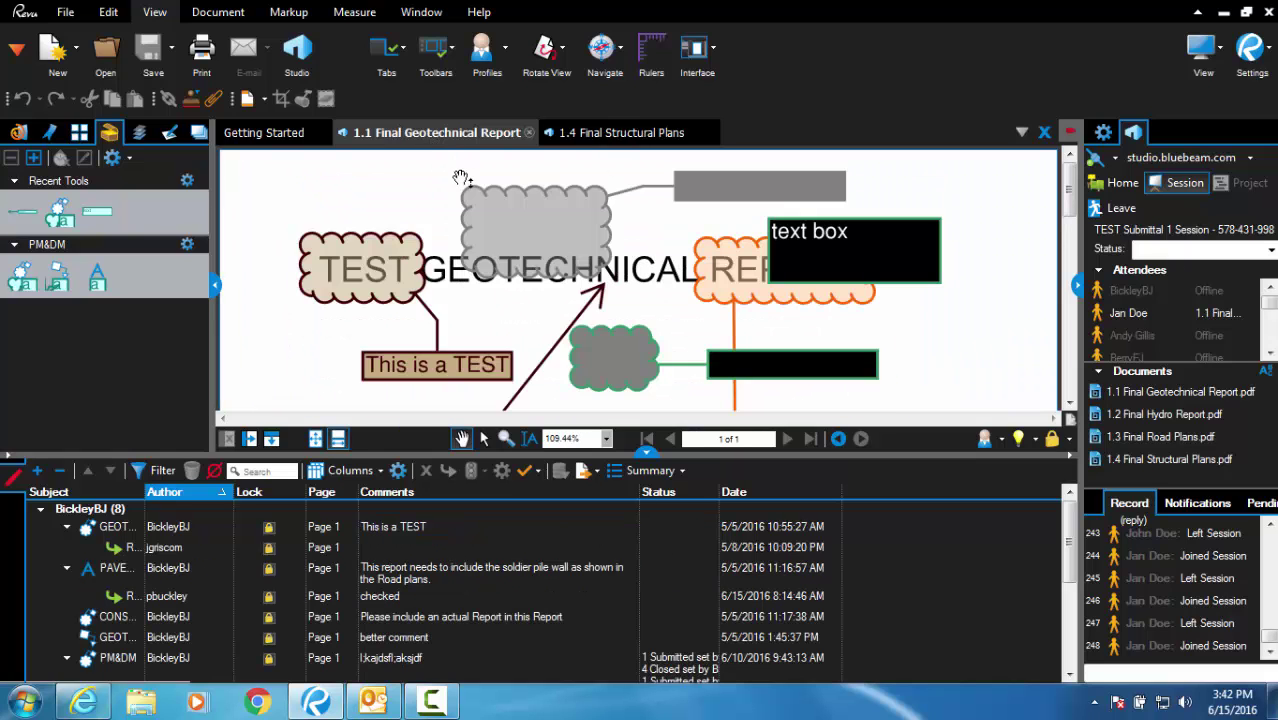
pyautogui.scroll(-2, 453, 192)
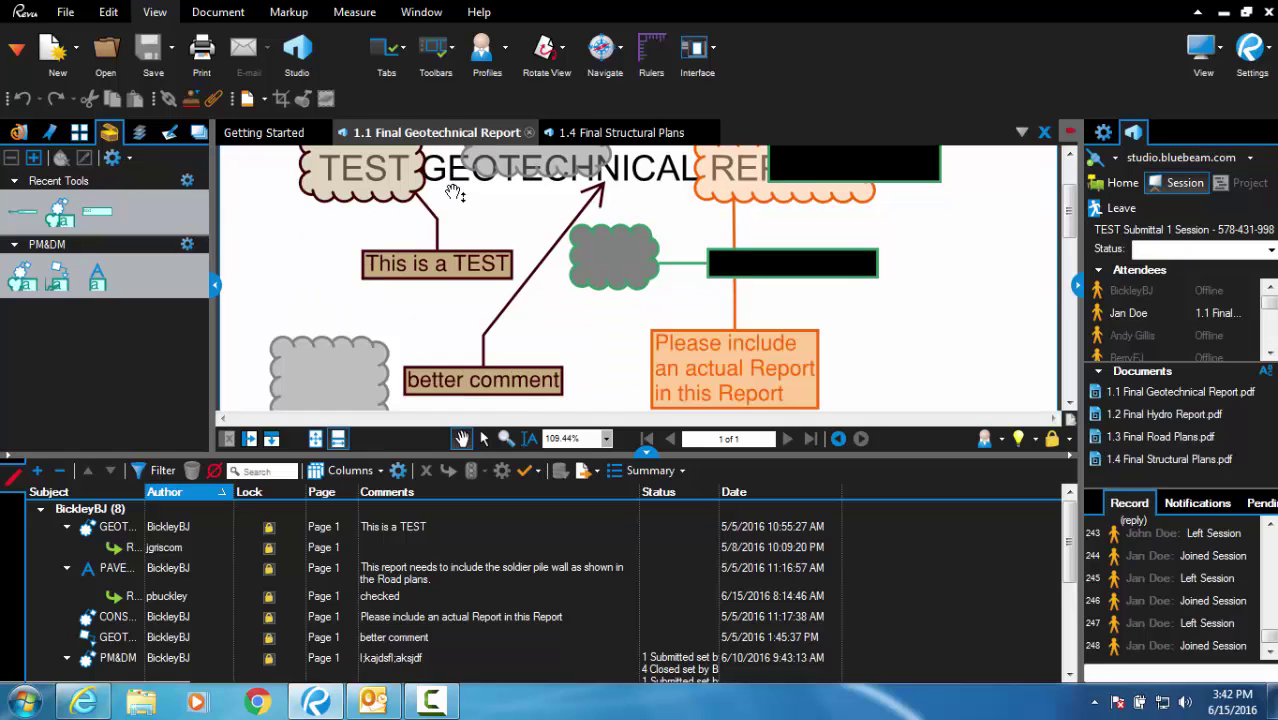
pyautogui.scroll(-4, 455, 192)
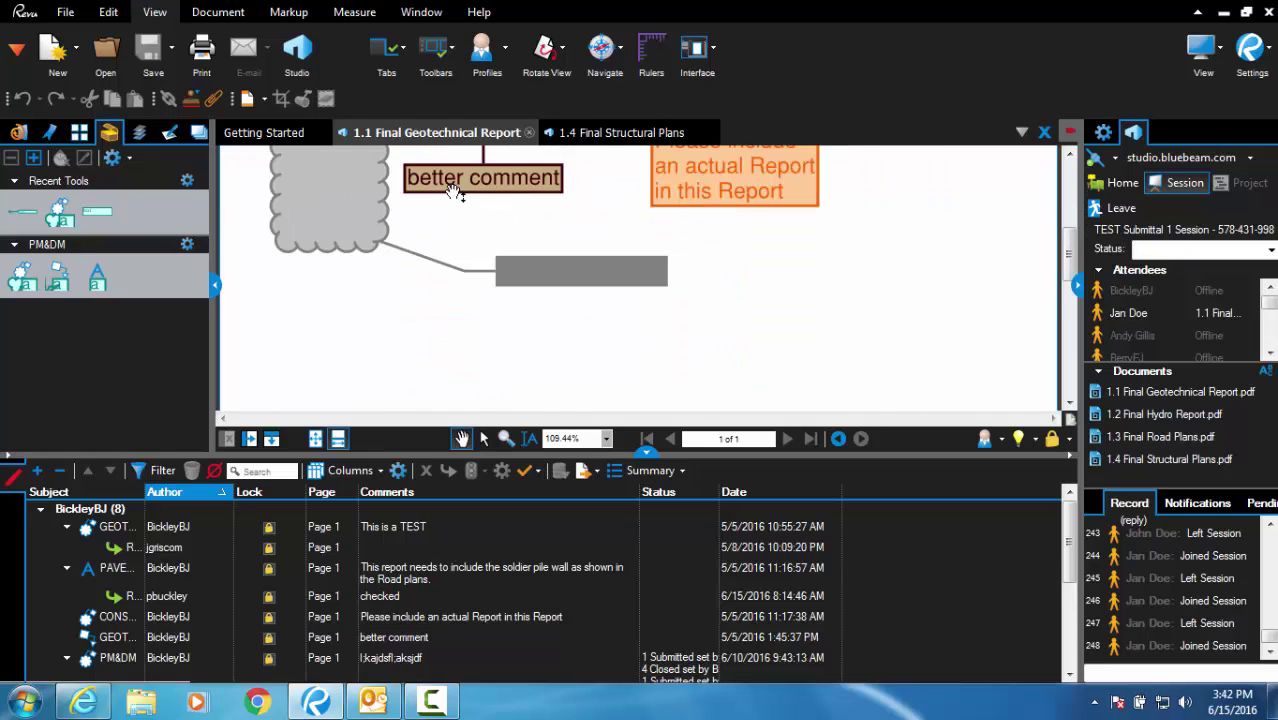
pyautogui.scroll(-6, 455, 192)
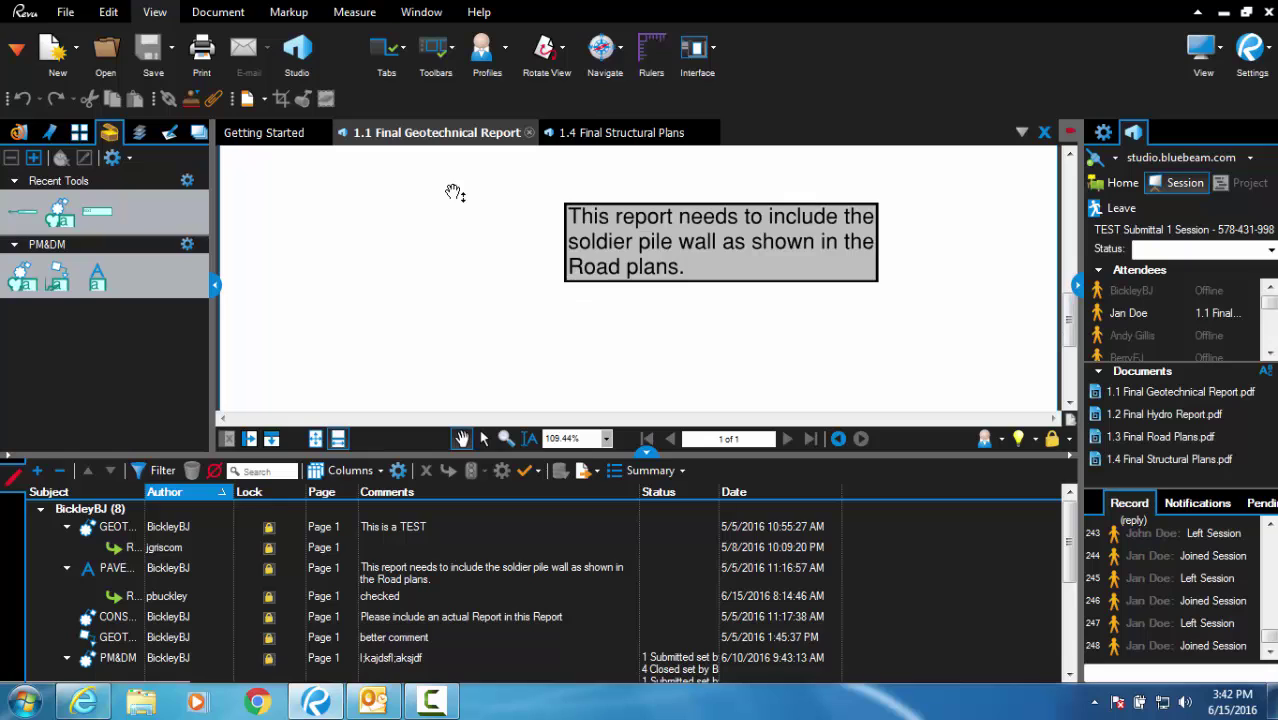
pyautogui.scroll(8, 455, 192)
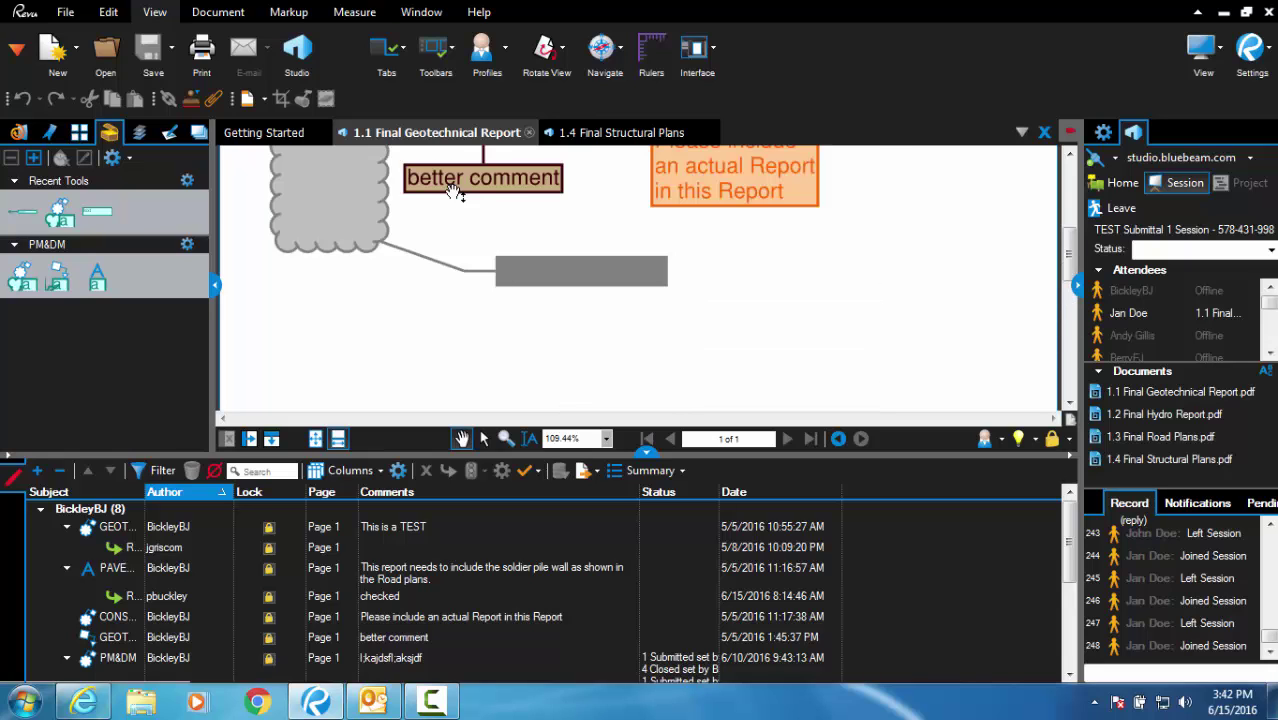
pyautogui.scroll(4, 455, 192)
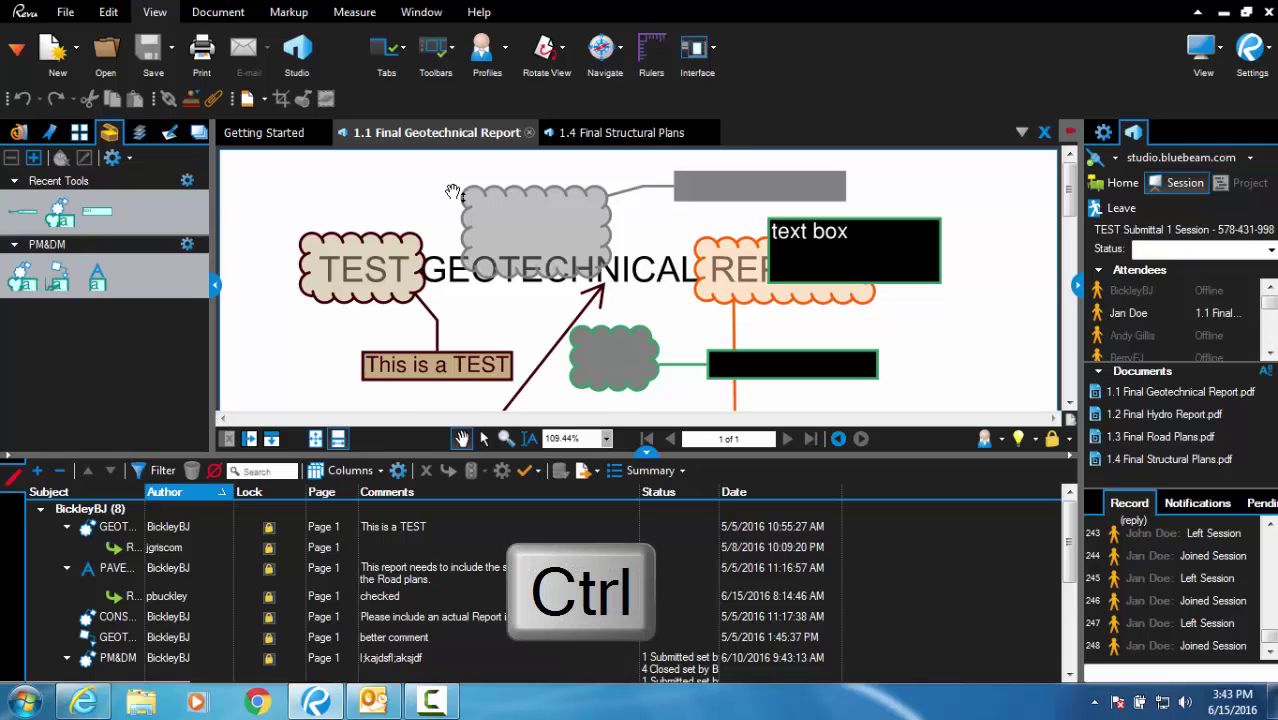
pyautogui.scroll(-4, 453, 192)
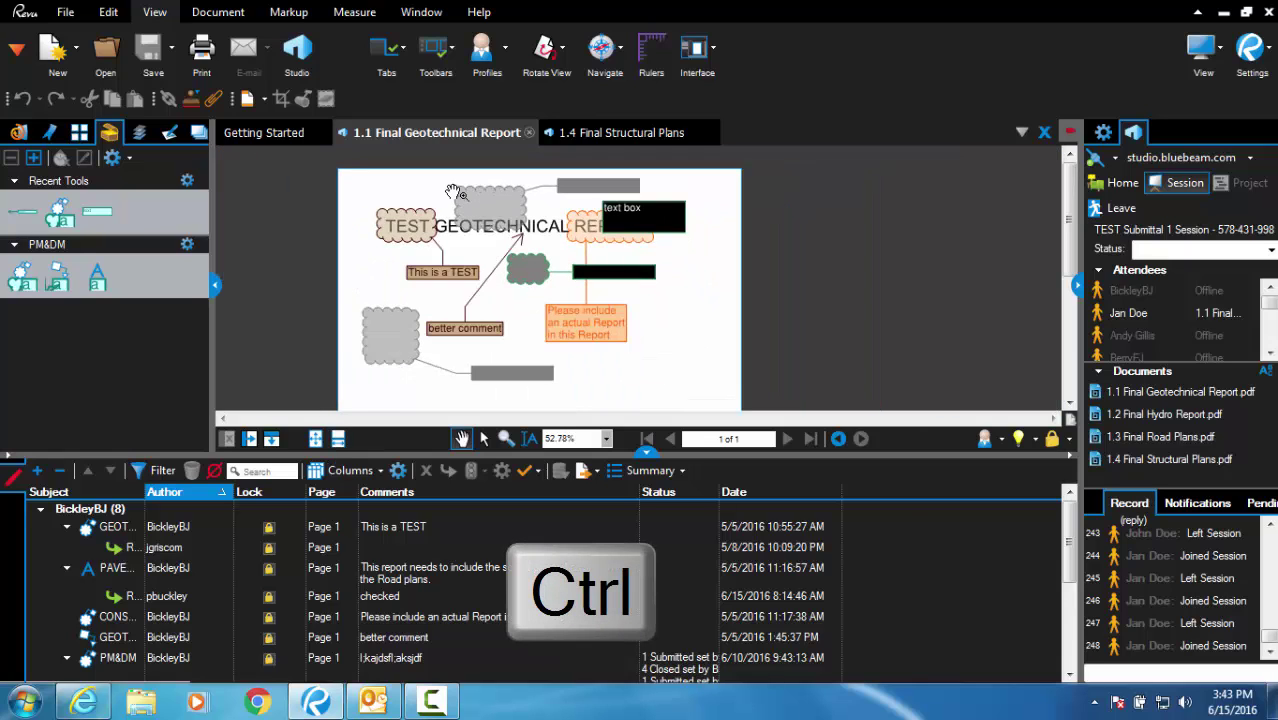
pyautogui.scroll(4, 453, 192)
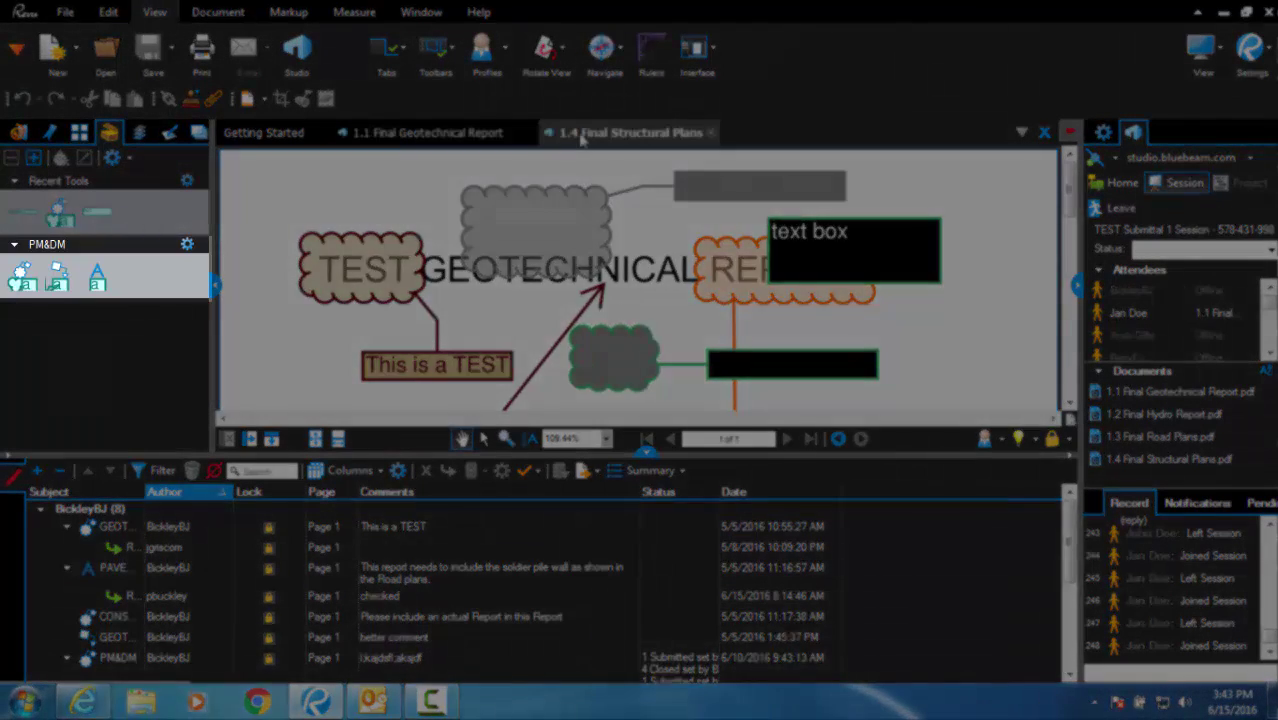
# - Draw a PM&DM cloud+ around TEST in the structural plans title, labelled 'cloud'
pyautogui.click(583, 136)
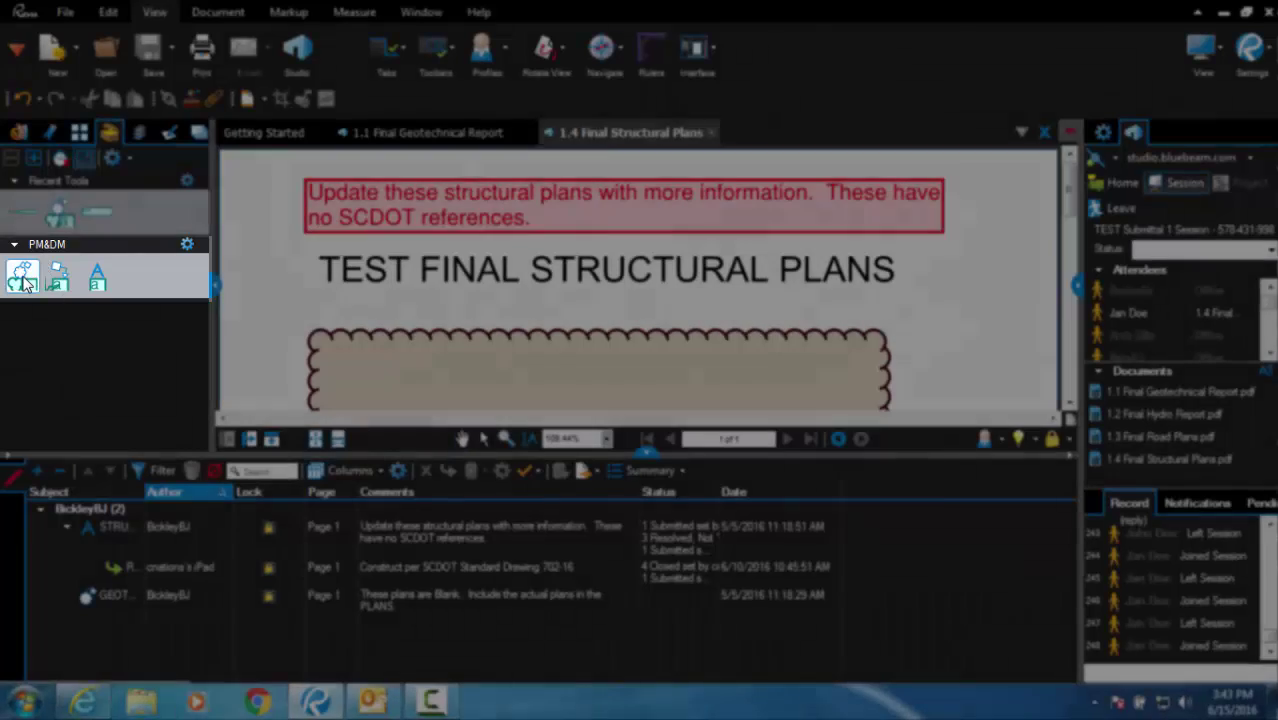
pyautogui.click(24, 282)
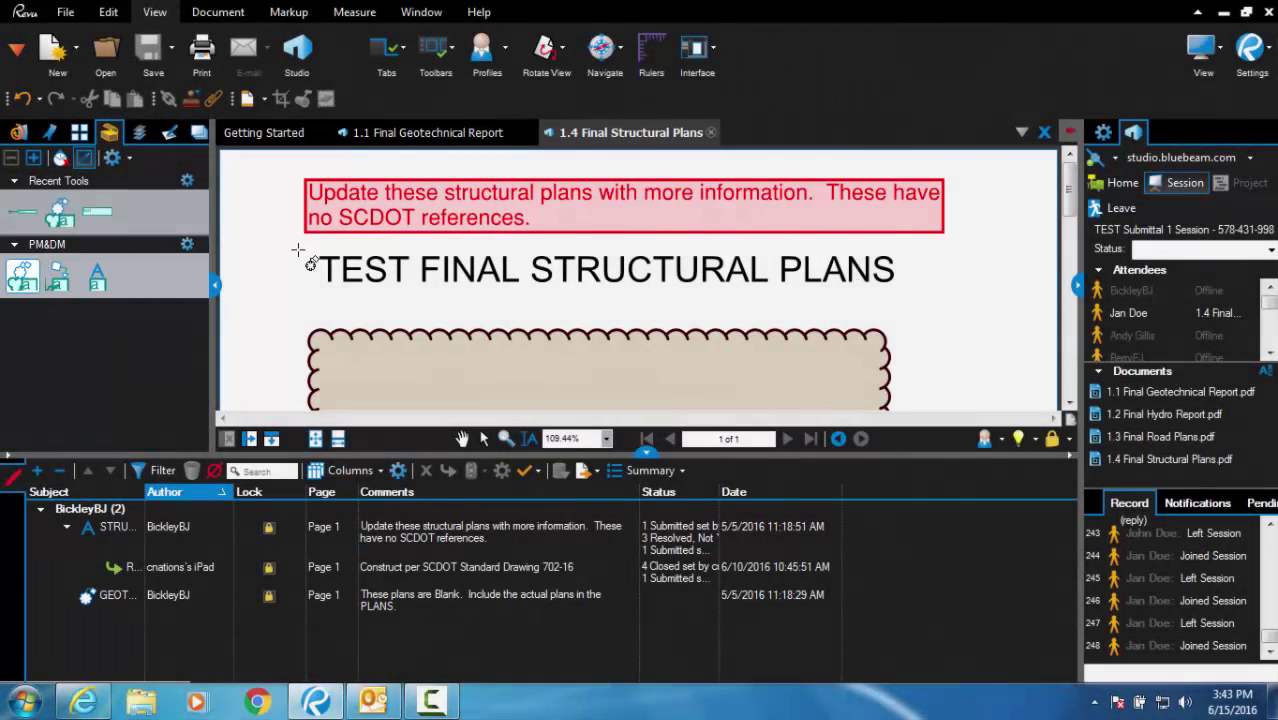
pyautogui.moveTo(294, 249); pyautogui.dragTo(412, 293)
pyautogui.click(441, 306)
pyautogui.write('cloud')
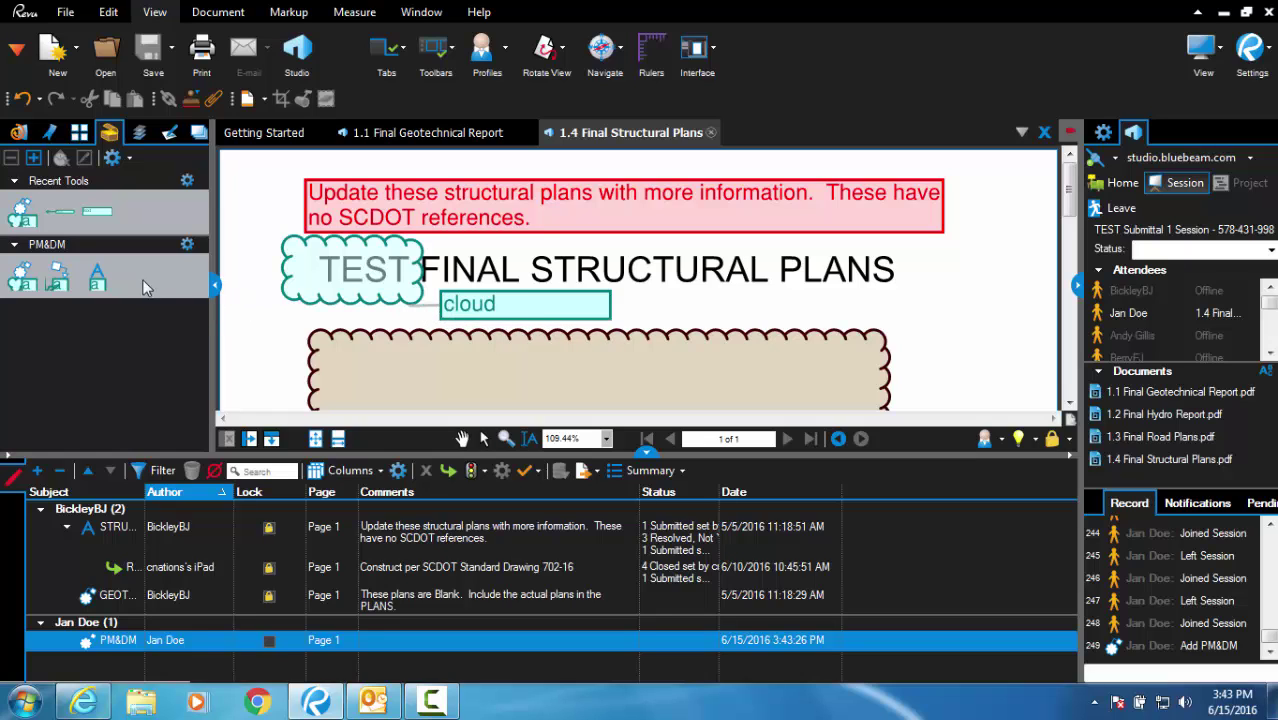
pyautogui.click(68, 283)
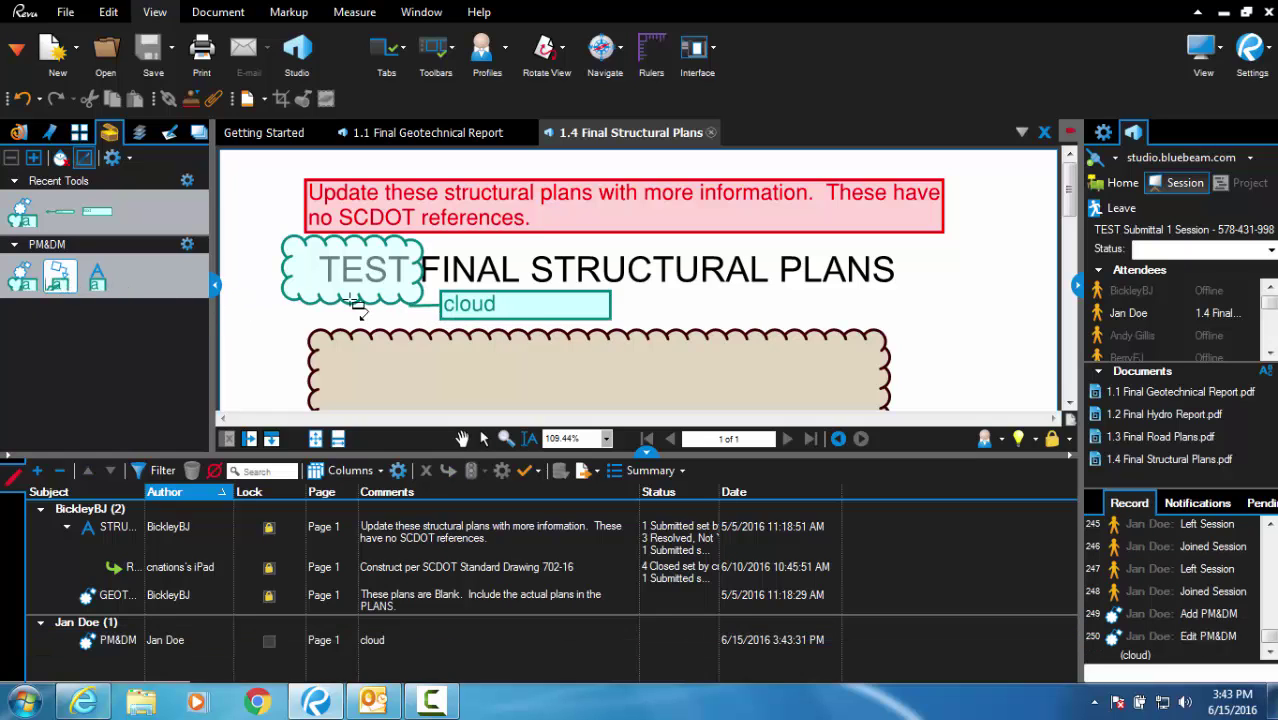
# - Add a callout reading 'callout' and a text box reading 'text' beside the title
pyautogui.click(636, 294)
pyautogui.click(736, 310)
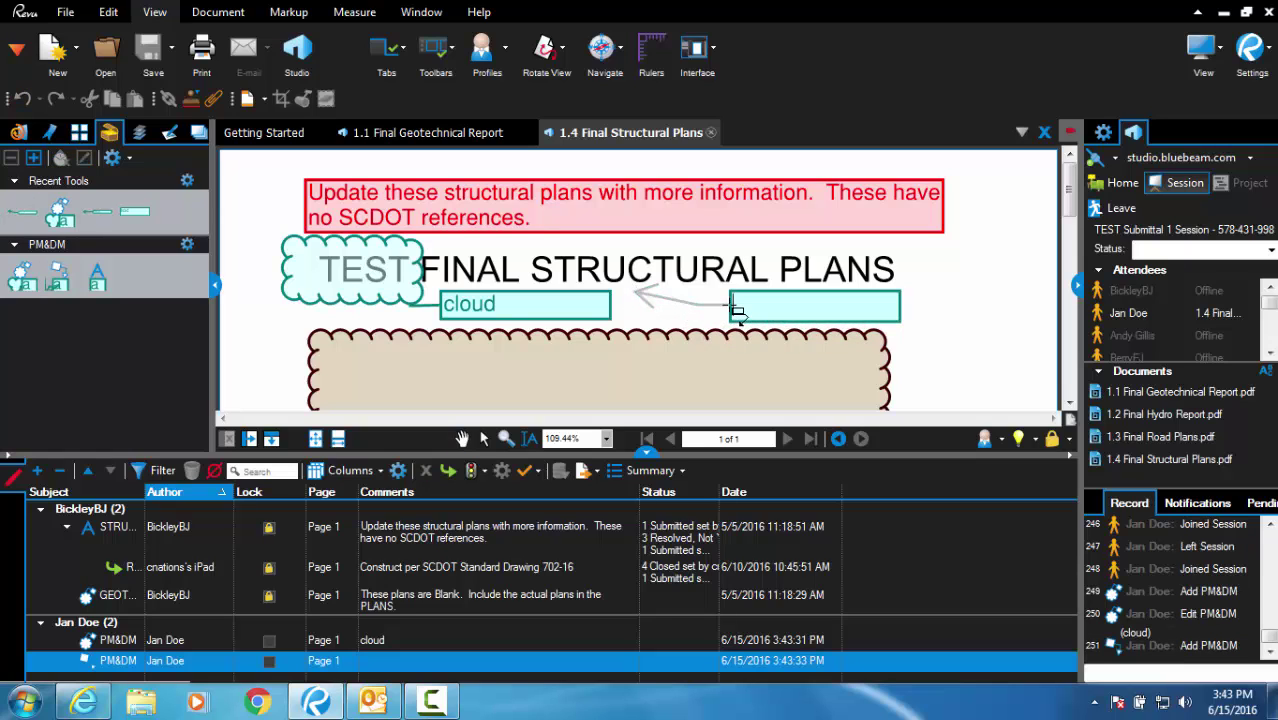
pyautogui.write('callout')
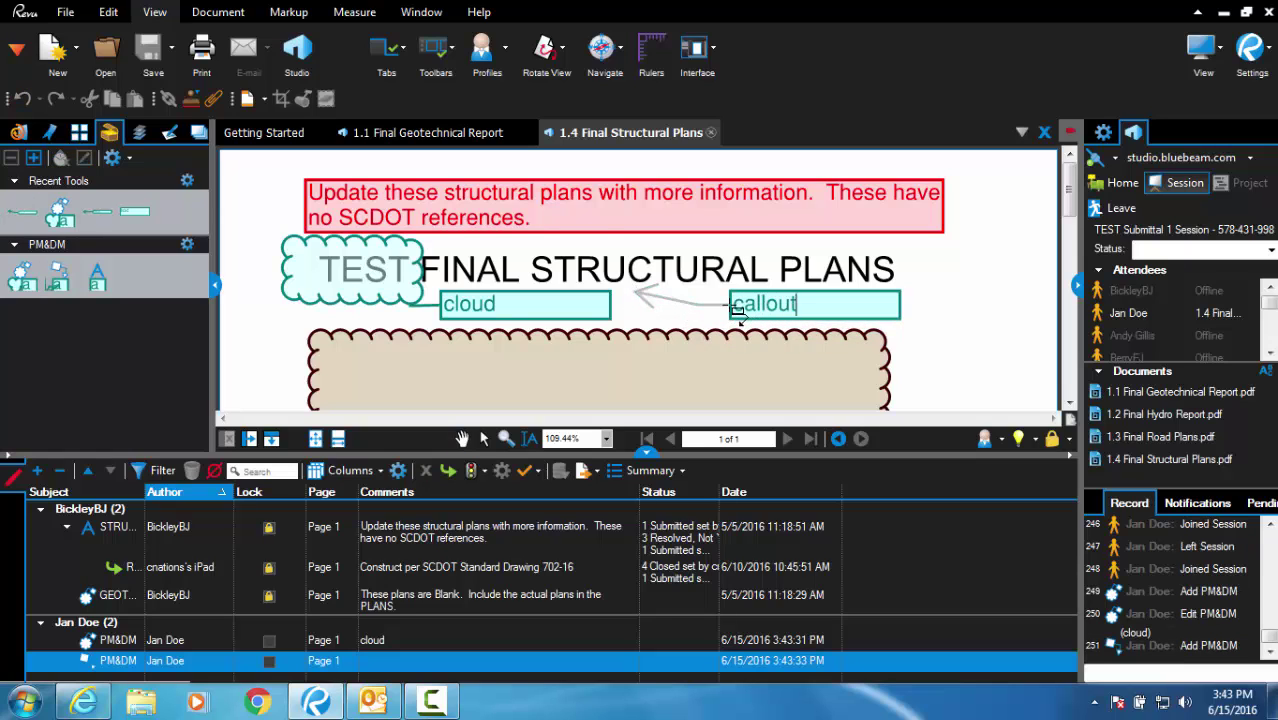
pyautogui.click(97, 277)
pyautogui.moveTo(916, 248)
pyautogui.mouseDown()
pyautogui.moveTo(944, 288)
pyautogui.moveTo(995, 288)
pyautogui.mouseUp()
pyautogui.write('text')
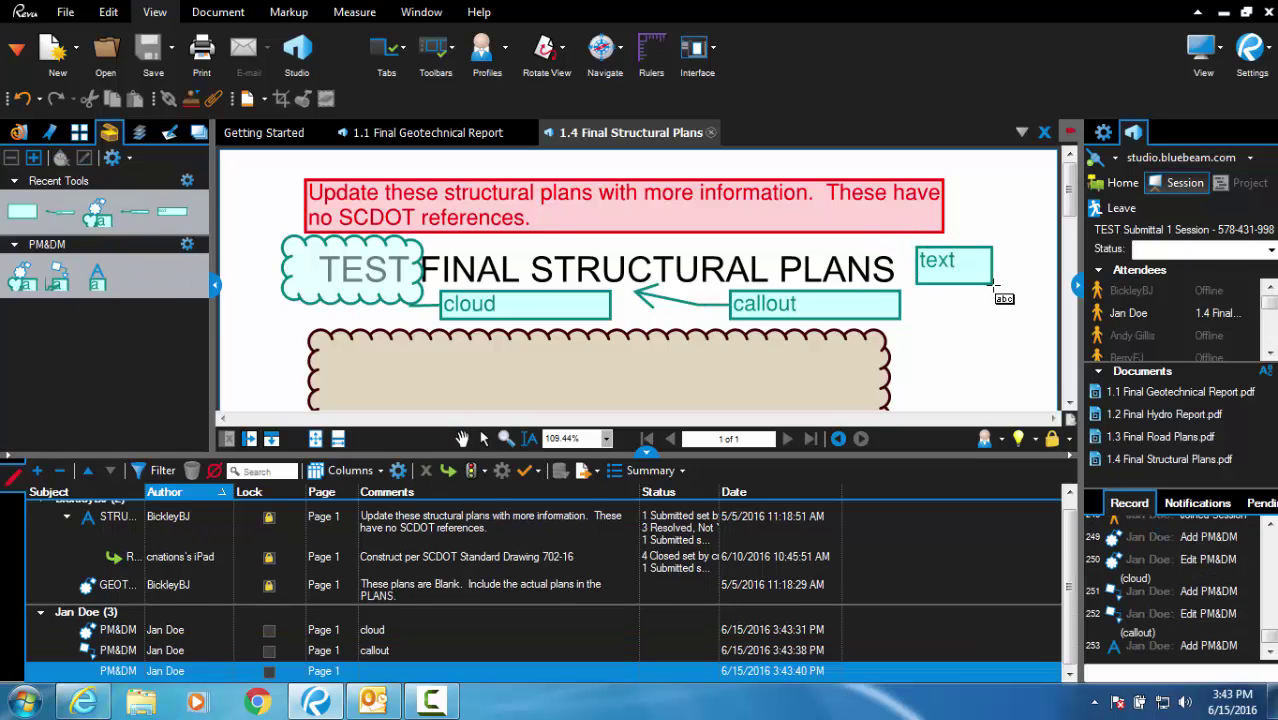
pyautogui.click(981, 321)
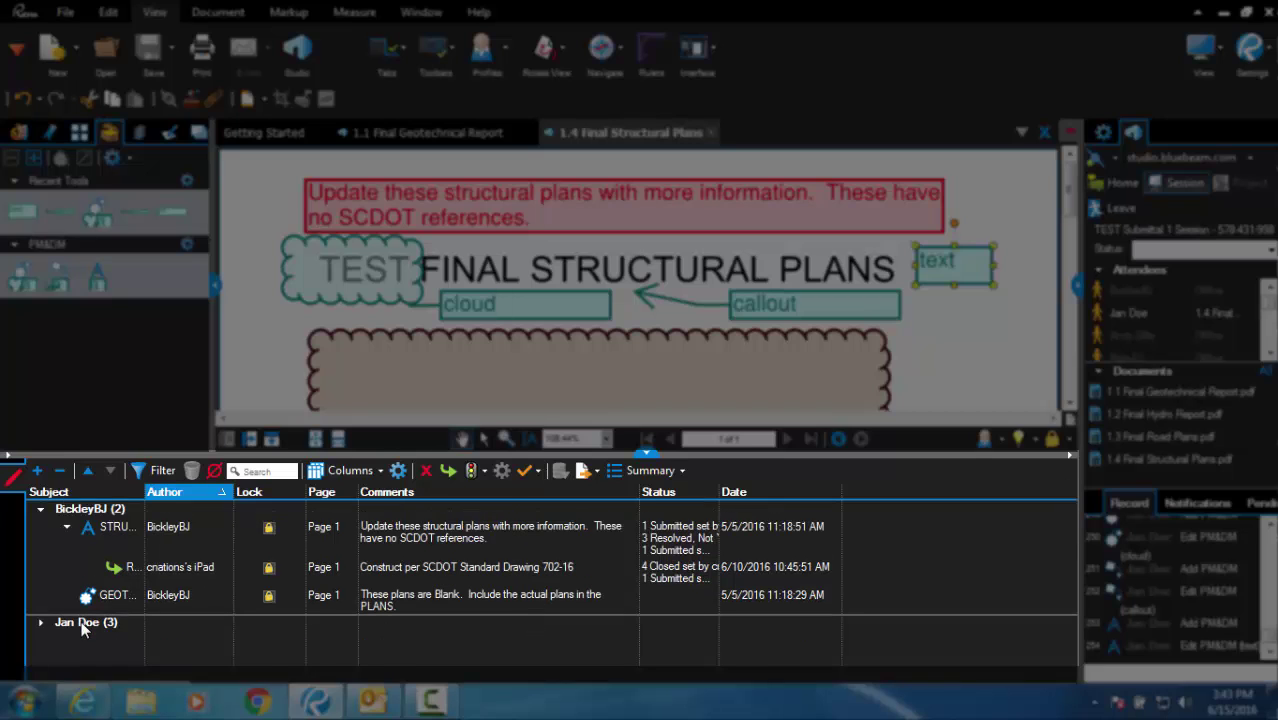
# - Expand the user's markup group, select the callout and cloud, then sort by author and group by subject
pyautogui.click(83, 624)
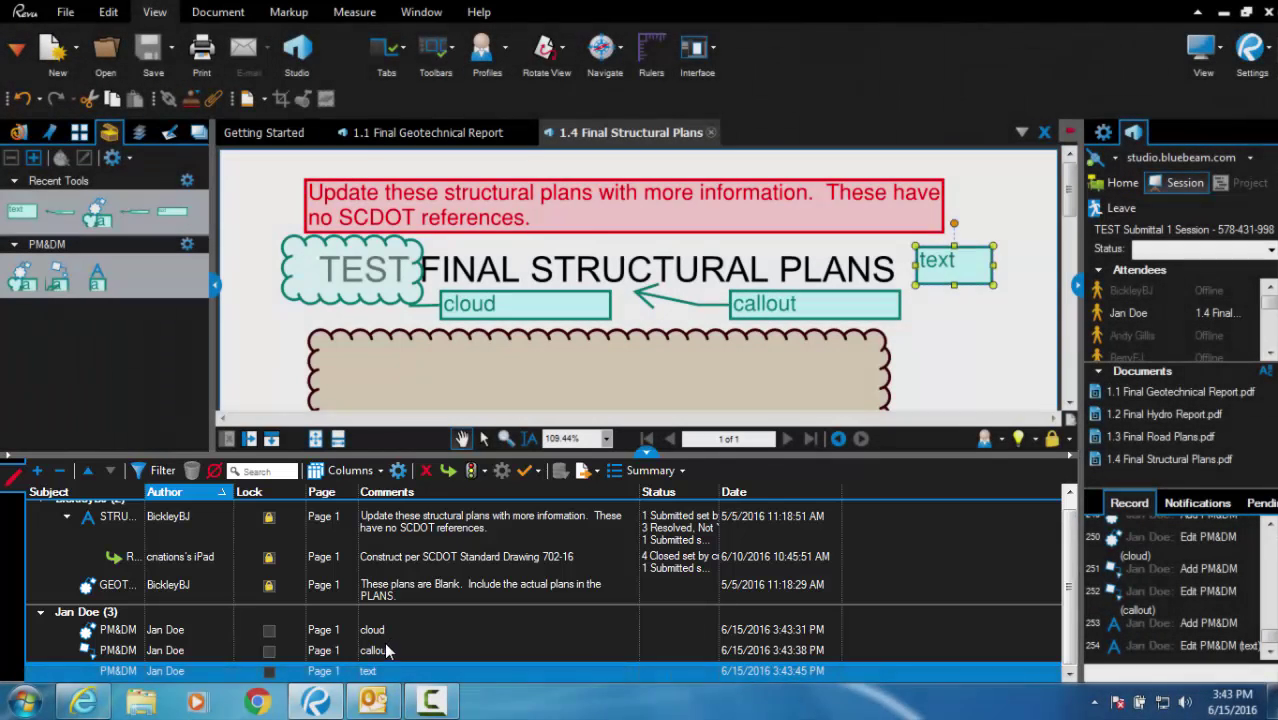
pyautogui.click(386, 650)
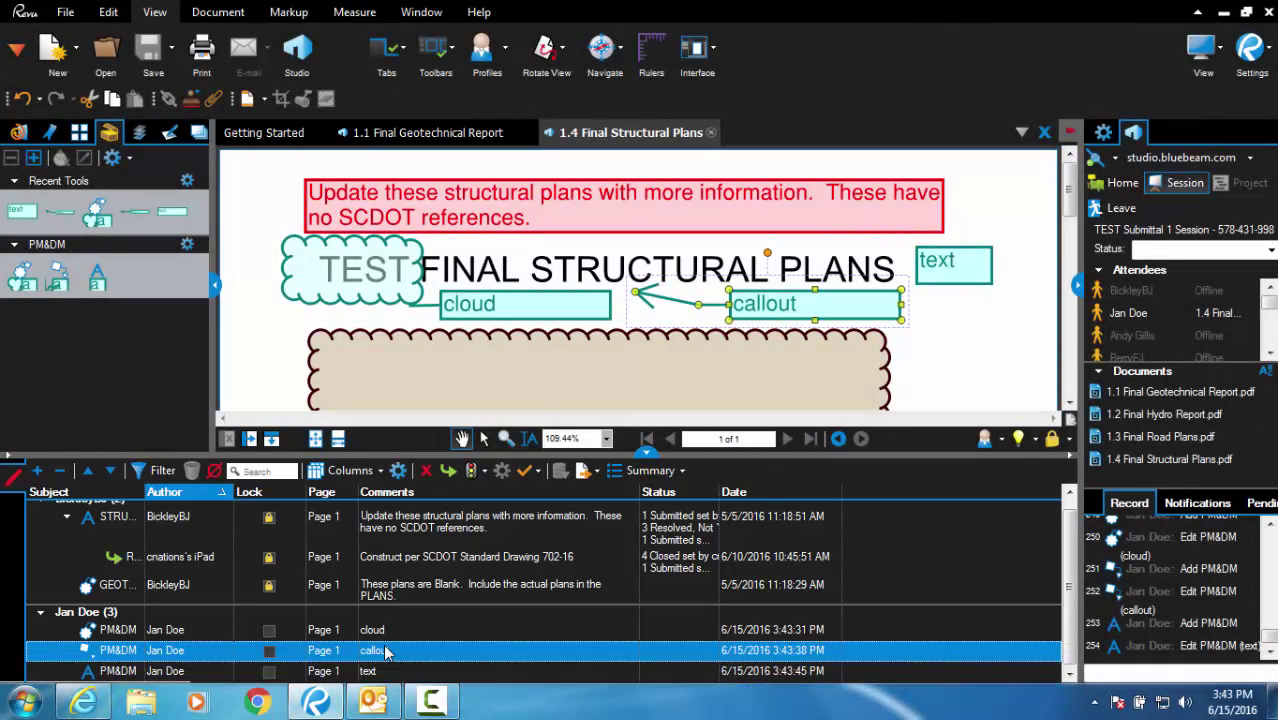
pyautogui.click(492, 372)
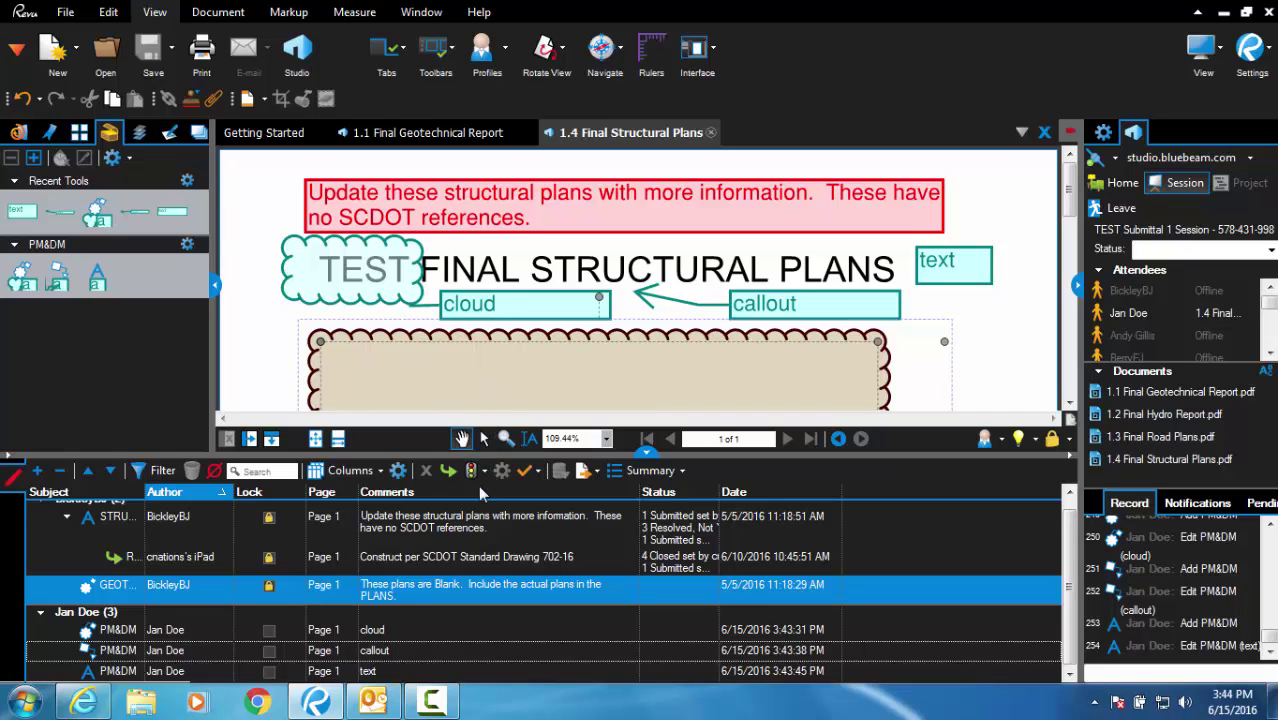
pyautogui.click(183, 494)
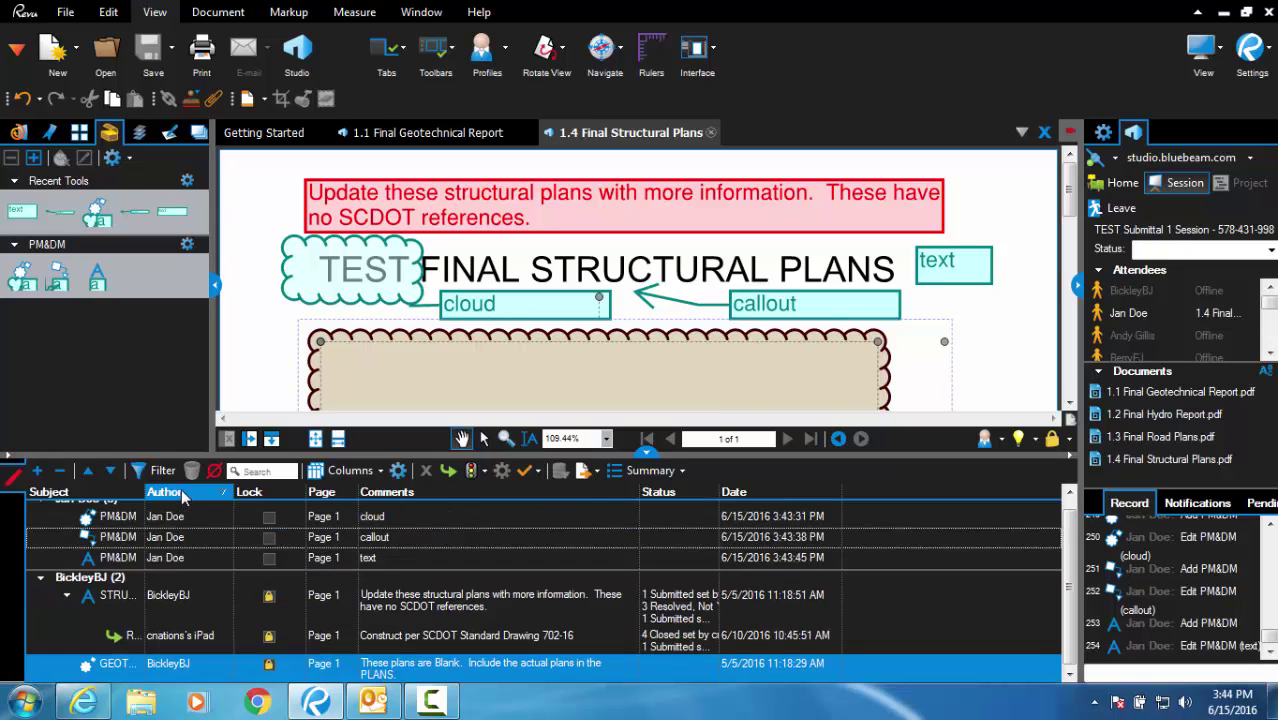
pyautogui.click(109, 495)
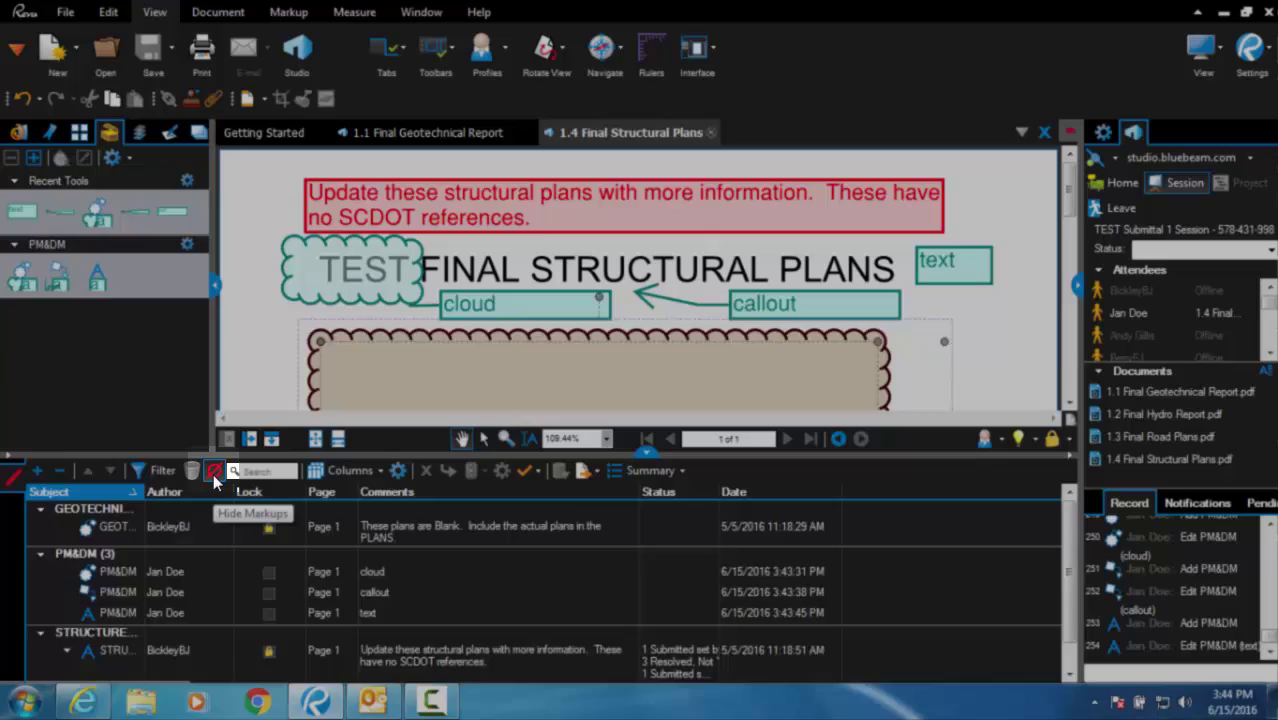
# - Toggle Hide Markups off and back on so all markups display again
pyautogui.click(214, 478)
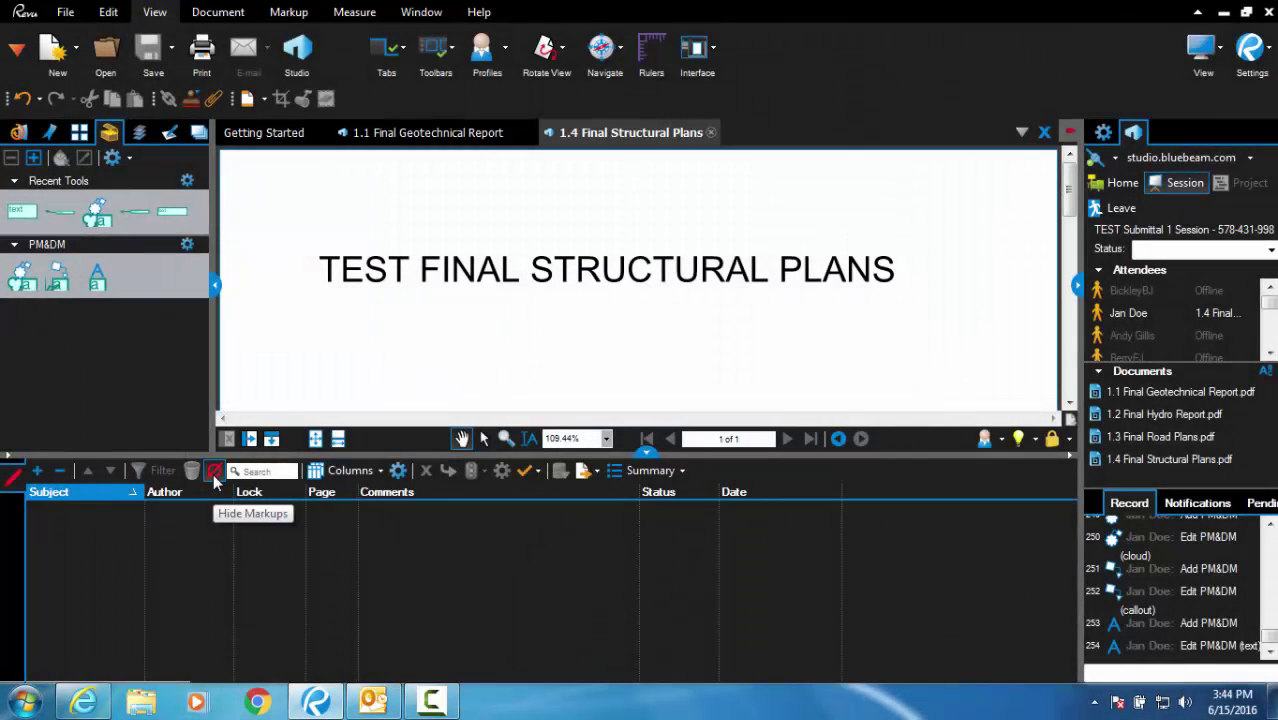
pyautogui.click(214, 478)
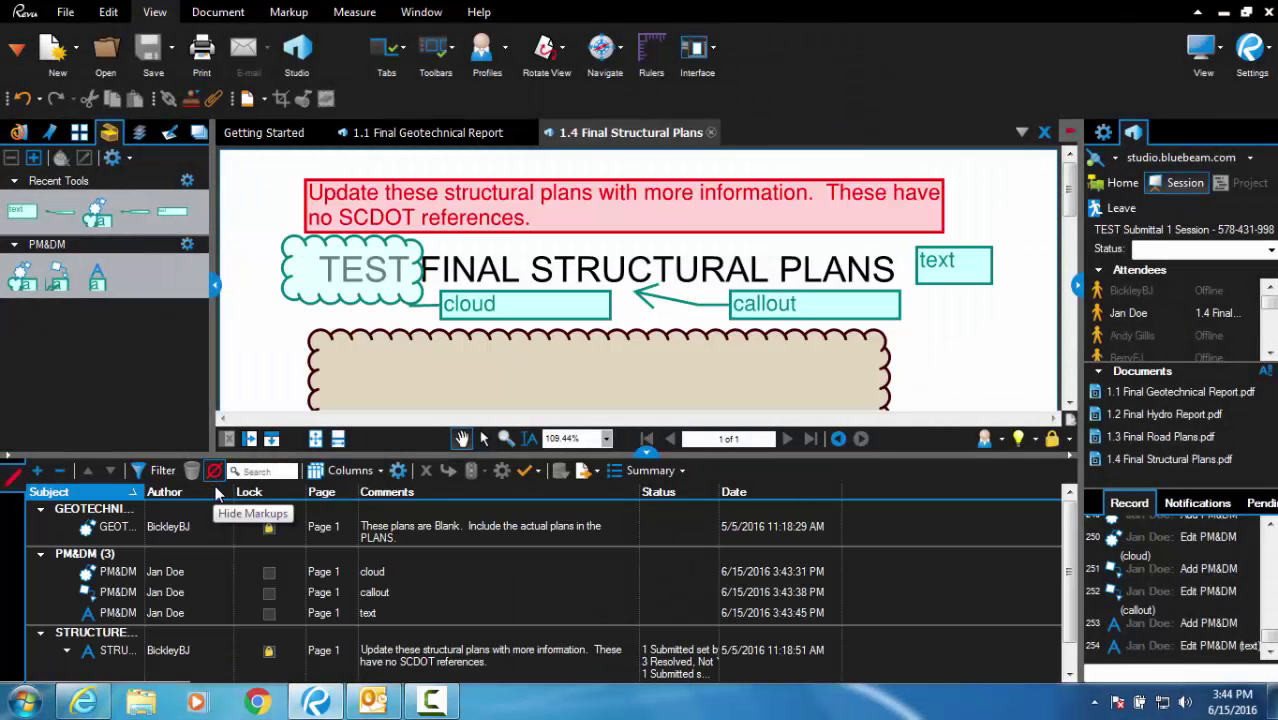
# - Set the cloud, callout and text markups' status to 1 Submitted
pyautogui.click(651, 577)
pyautogui.click(652, 577)
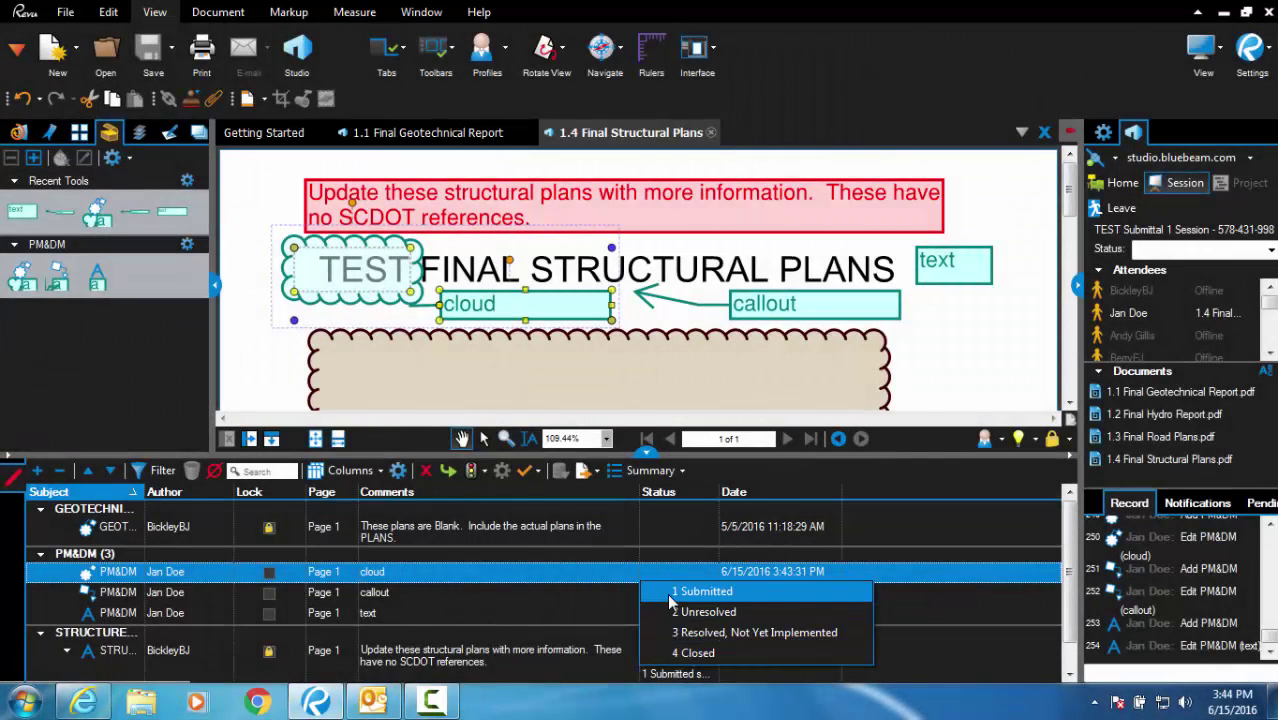
pyautogui.click(670, 591)
pyautogui.click(665, 592)
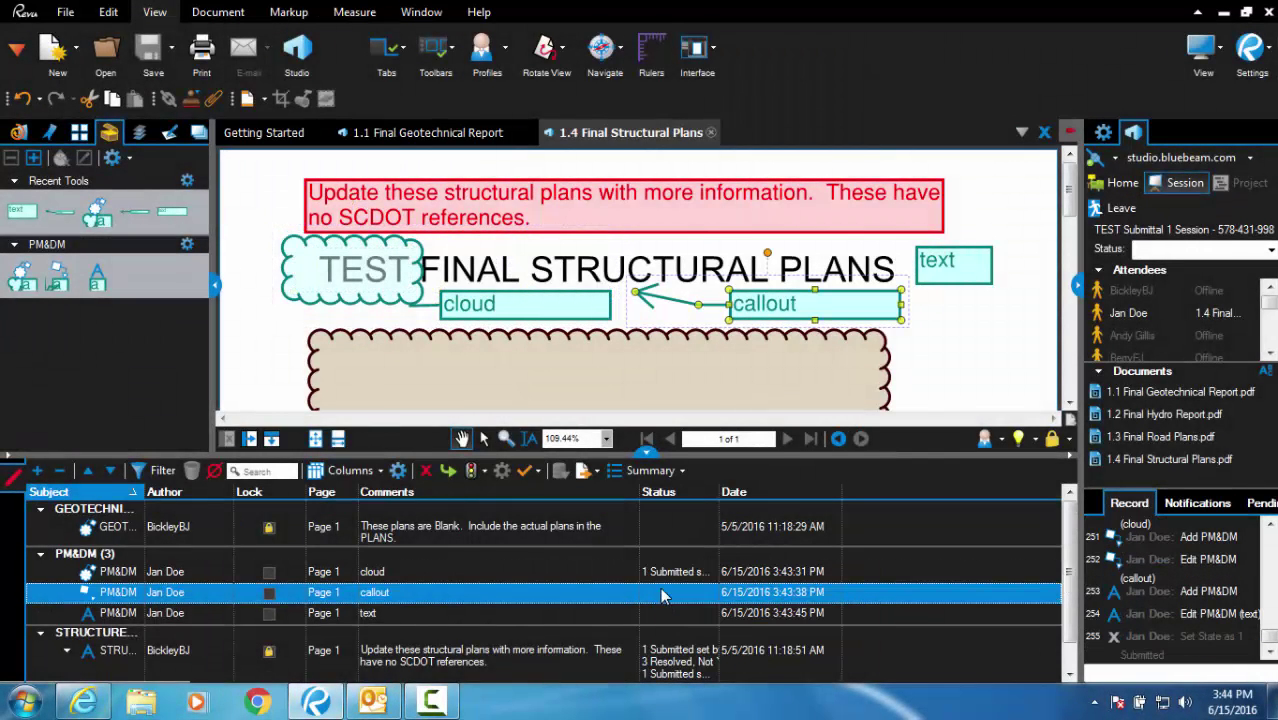
pyautogui.click(665, 606)
pyautogui.click(659, 606)
pyautogui.click(659, 606)
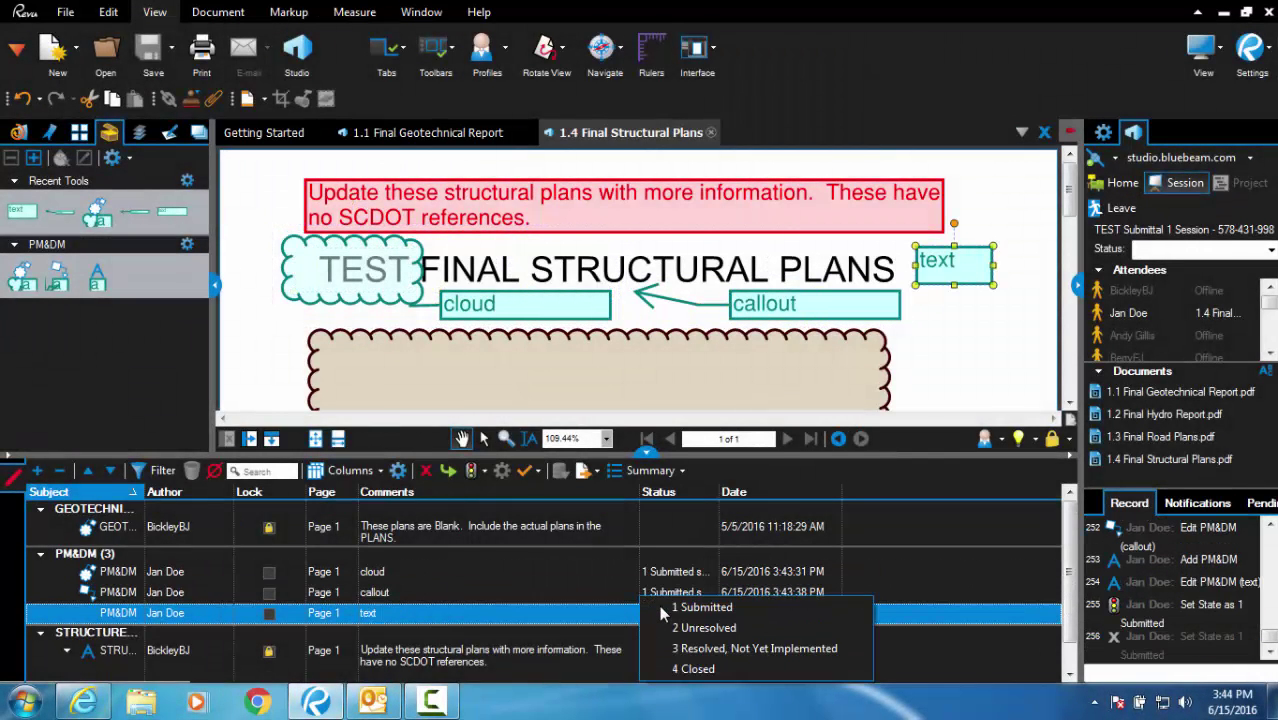
pyautogui.click(663, 611)
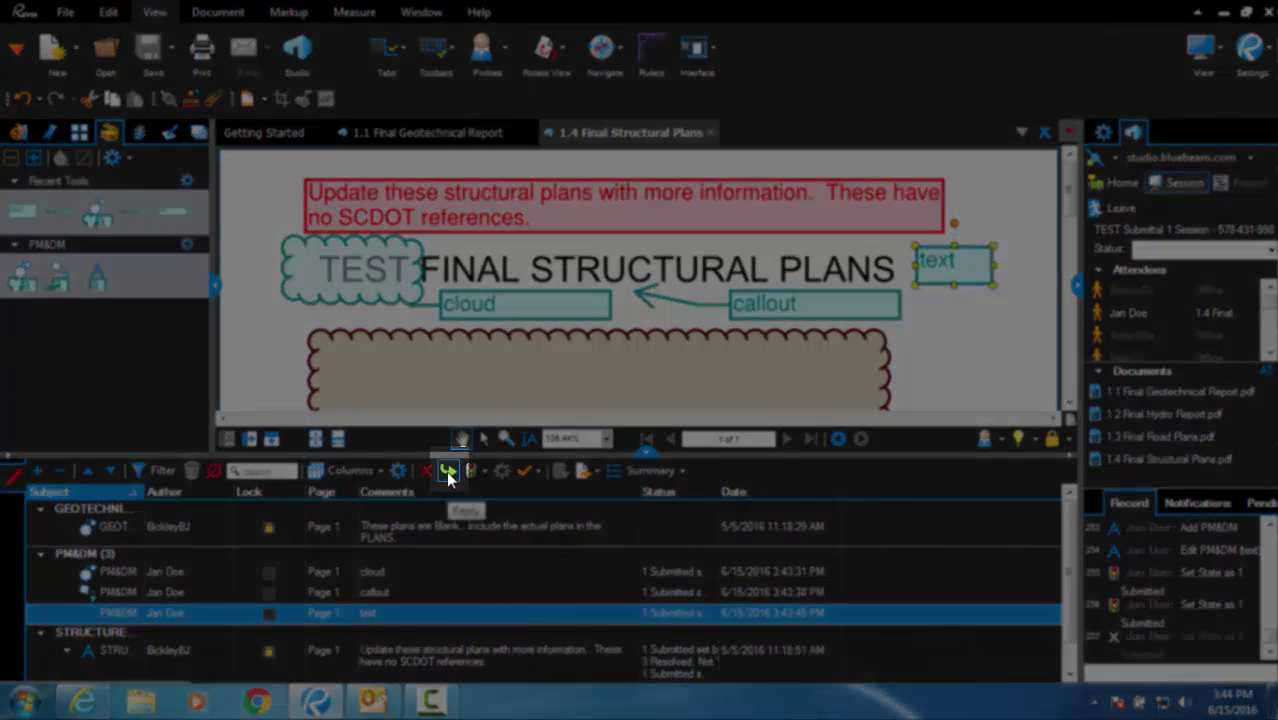
# - Add a reply reading 'reply' to the text markup
pyautogui.click(448, 476)
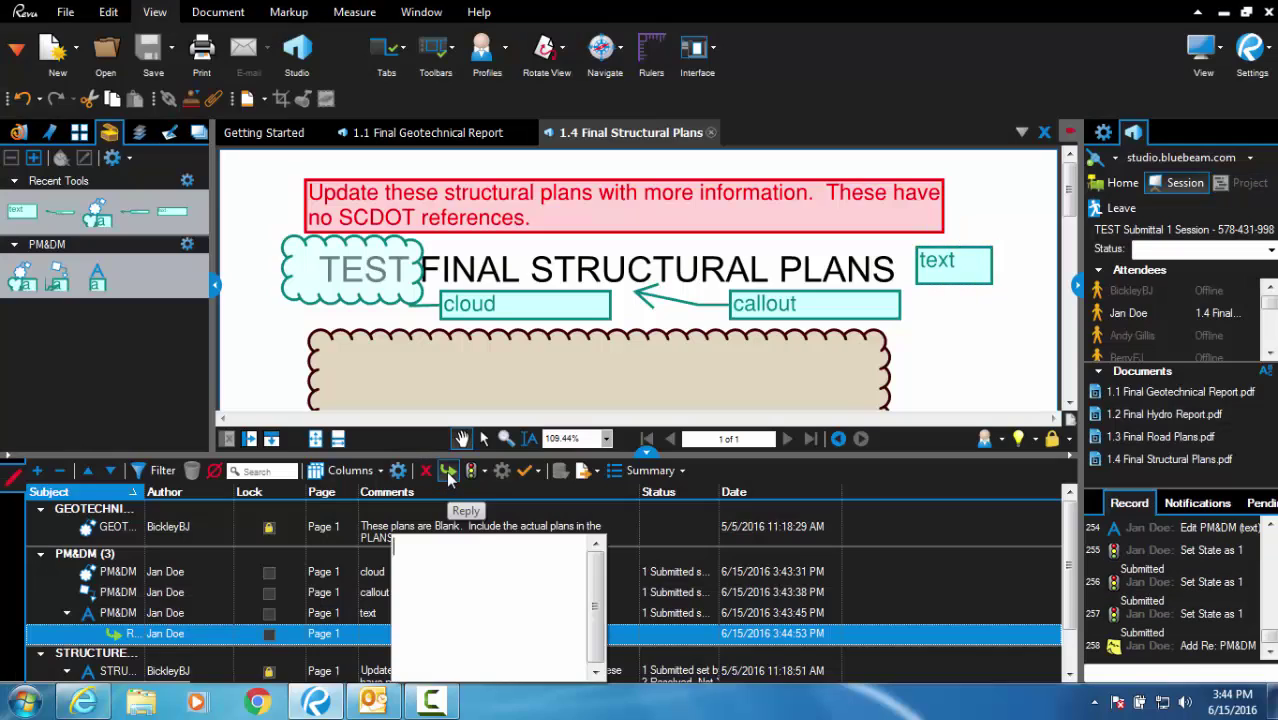
pyautogui.write('reply')
pyautogui.click(601, 628)
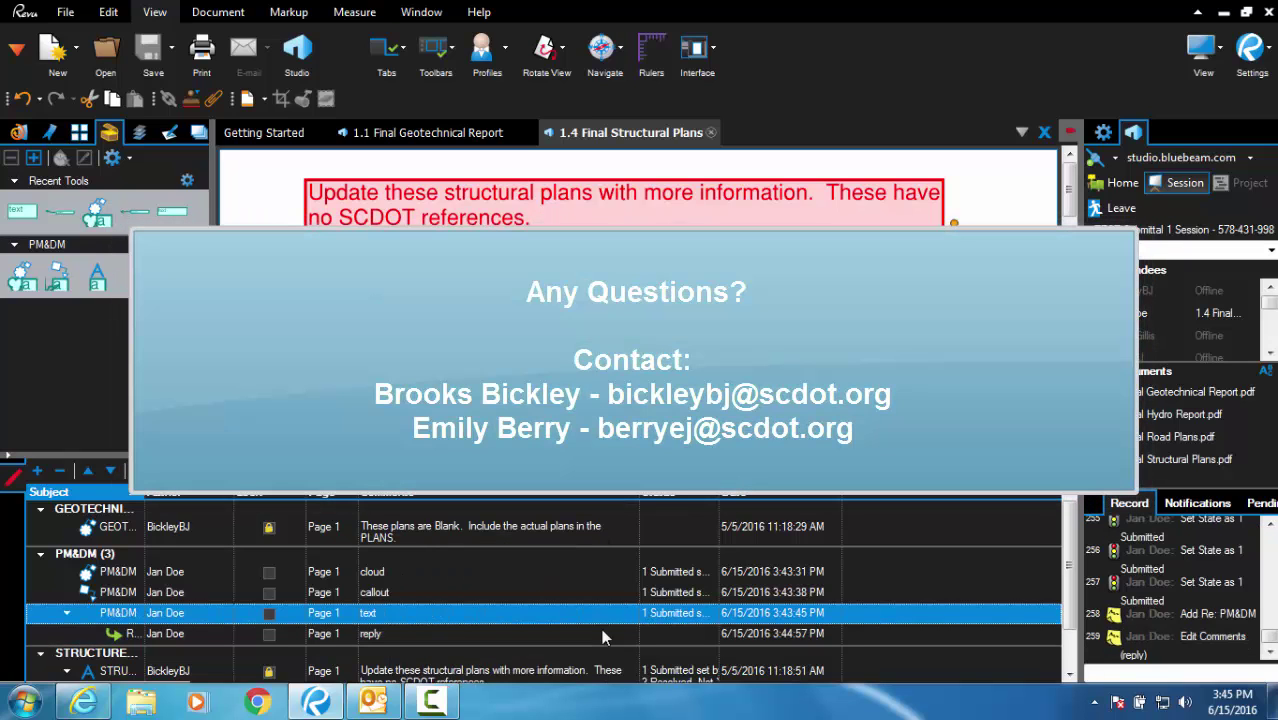